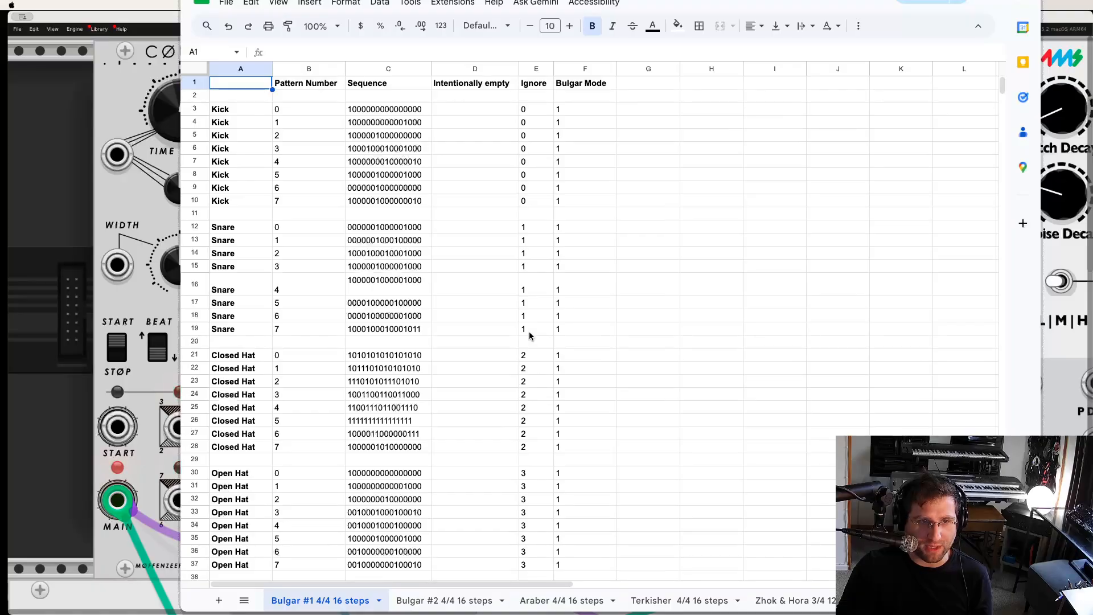
- Look through the drum pattern sequences and the generated rhythm code lines in the Bulgar #1 sheet
{"action": "scroll", "coordinate": [445, 215], "scroll_direction": "down", "scroll_amount": 3}
{"action": "scroll", "coordinate": [445, 215], "scroll_direction": "up", "scroll_amount": 3}
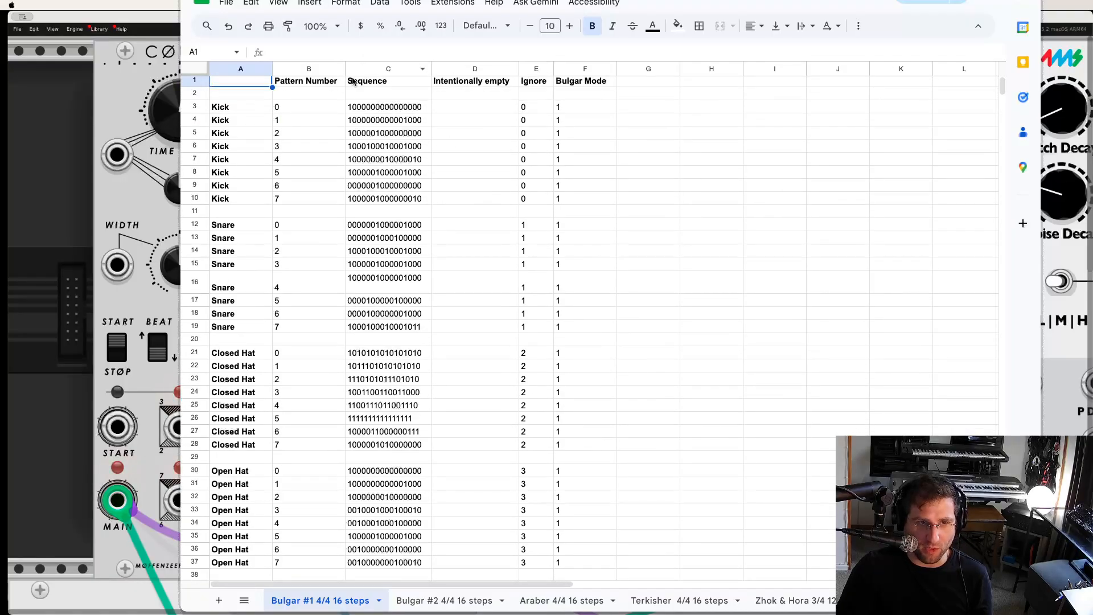
{"action": "scroll", "coordinate": [385, 152], "scroll_direction": "down", "scroll_amount": 10}
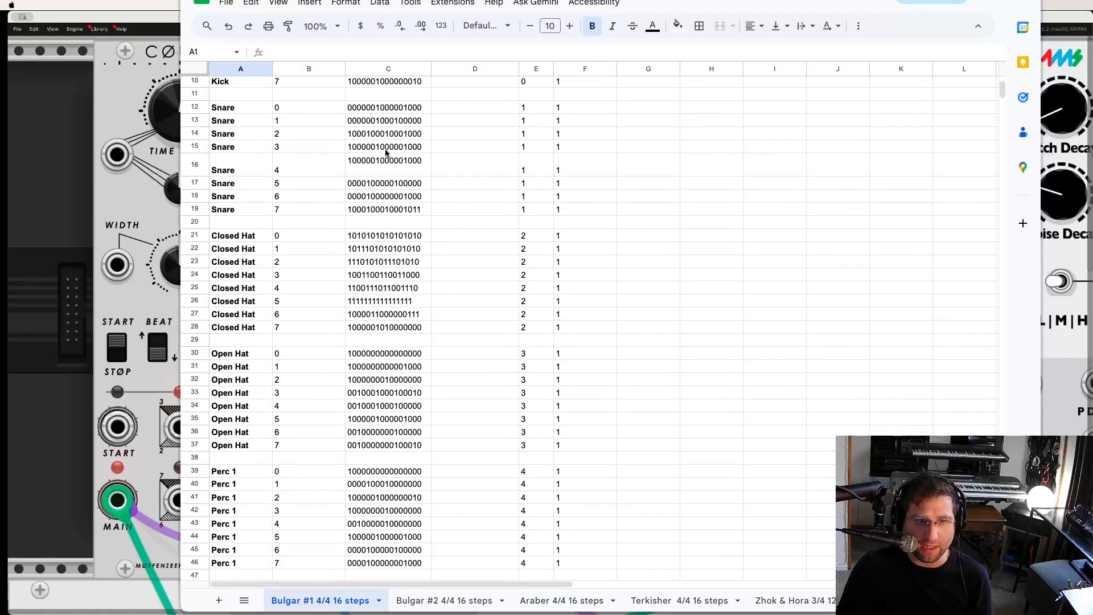
{"action": "scroll", "coordinate": [385, 153], "scroll_direction": "down", "scroll_amount": 14}
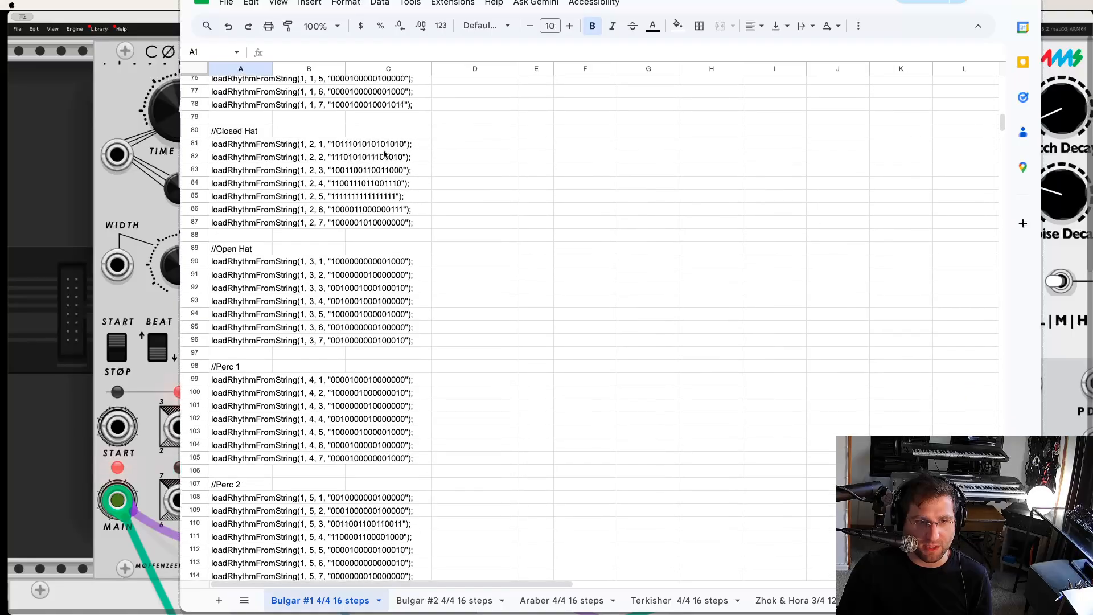
{"action": "scroll", "coordinate": [336, 314], "scroll_direction": "down", "scroll_amount": 10}
{"action": "scroll", "coordinate": [268, 317], "scroll_direction": "up", "scroll_amount": 20}
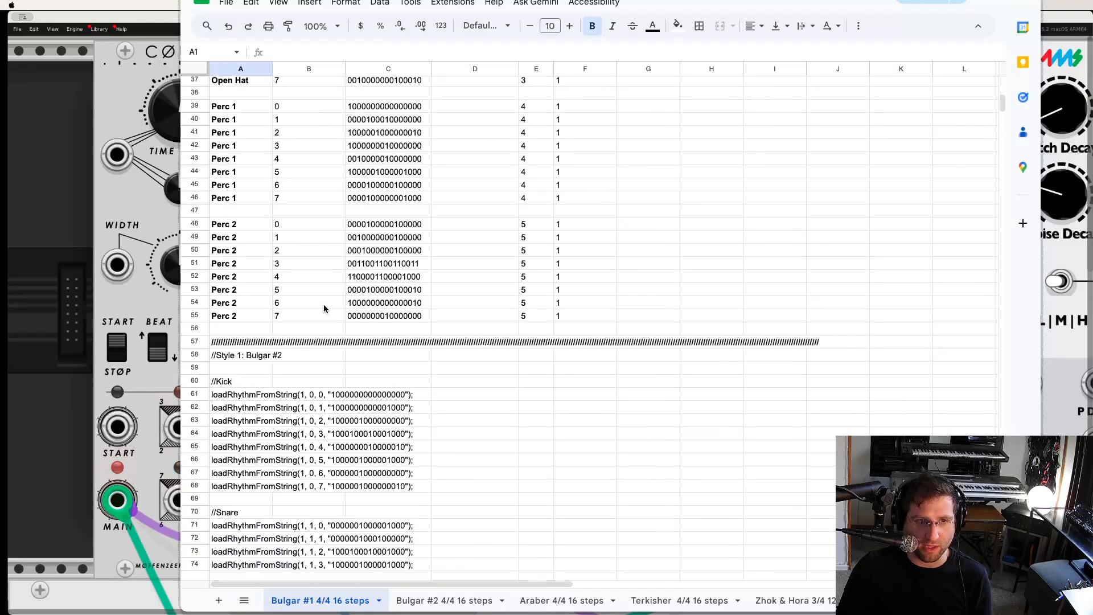
{"action": "scroll", "coordinate": [386, 414], "scroll_direction": "up", "scroll_amount": 12}
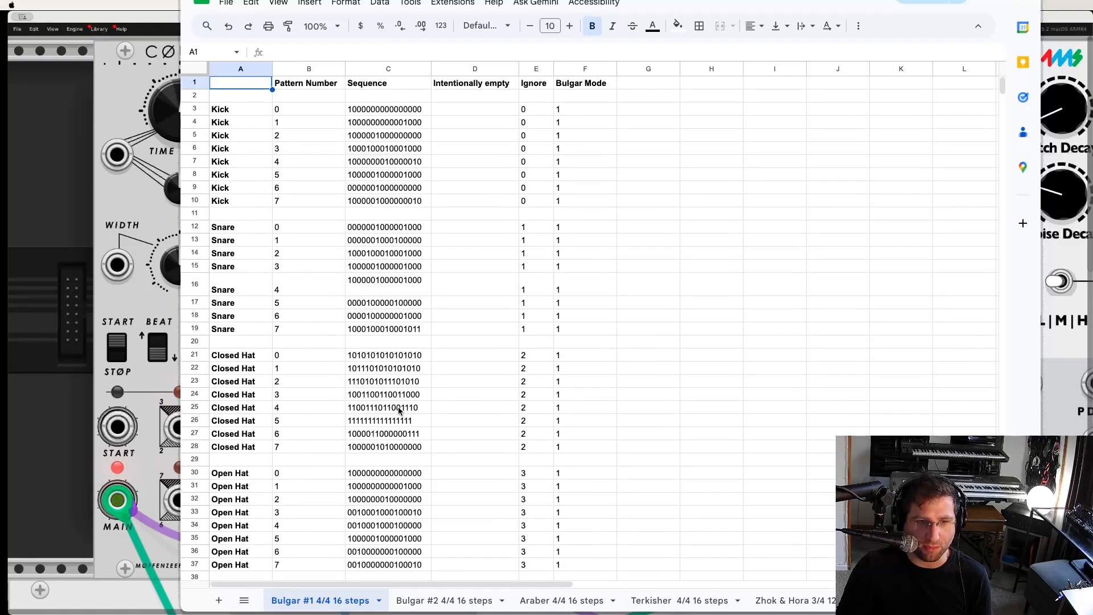
- Browse the drum patterns in the Bulgar #2, Araber, Terkisher, Zhok & Hora and In Zibn sheets
{"action": "left_click", "coordinate": [452, 602]}
{"action": "left_click", "coordinate": [577, 602]}
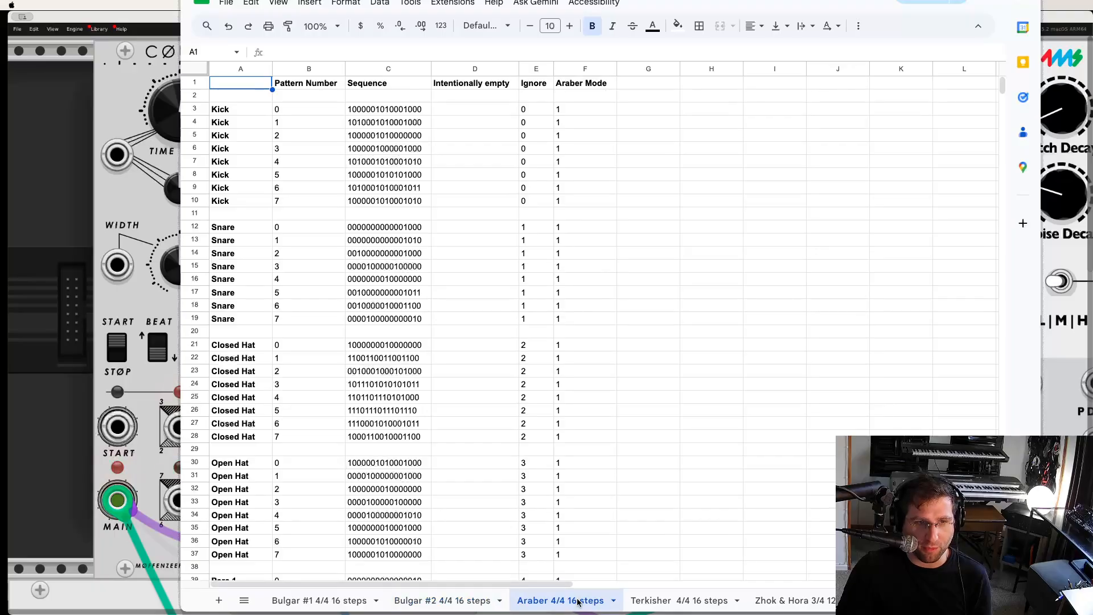
{"action": "left_click", "coordinate": [651, 602]}
{"action": "left_click", "coordinate": [765, 601]}
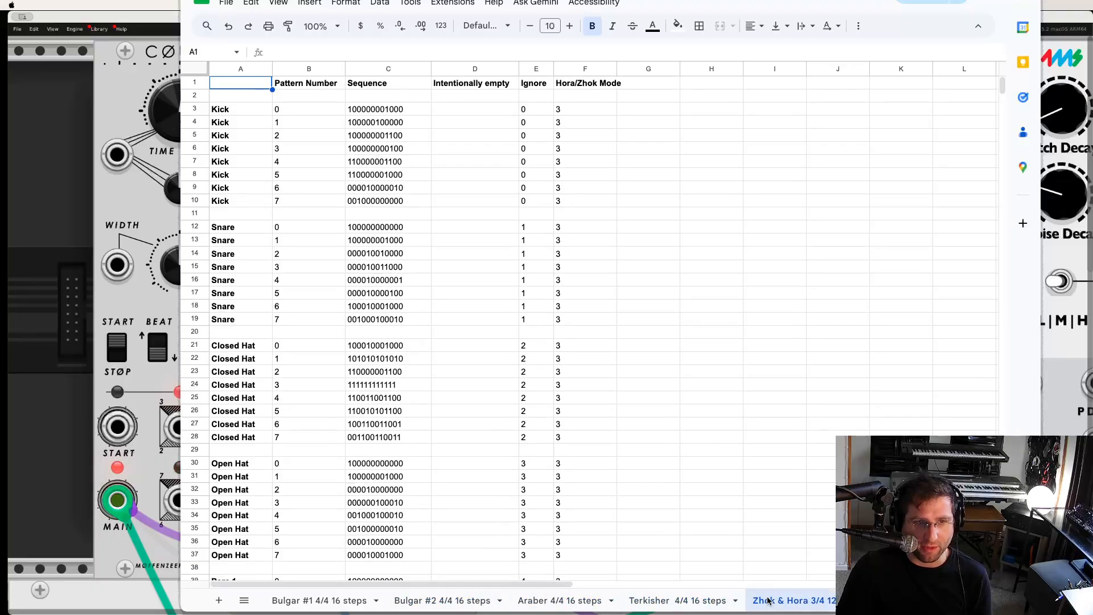
{"action": "left_click", "coordinate": [666, 604]}
{"action": "left_click", "coordinate": [794, 601]}
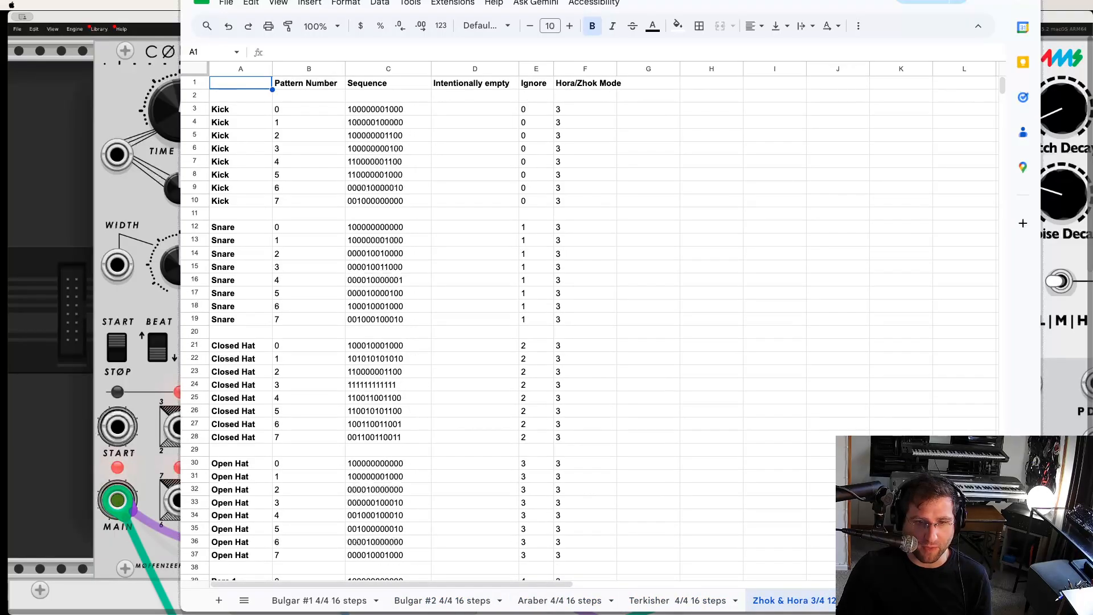
{"action": "left_click", "coordinate": [834, 601]}
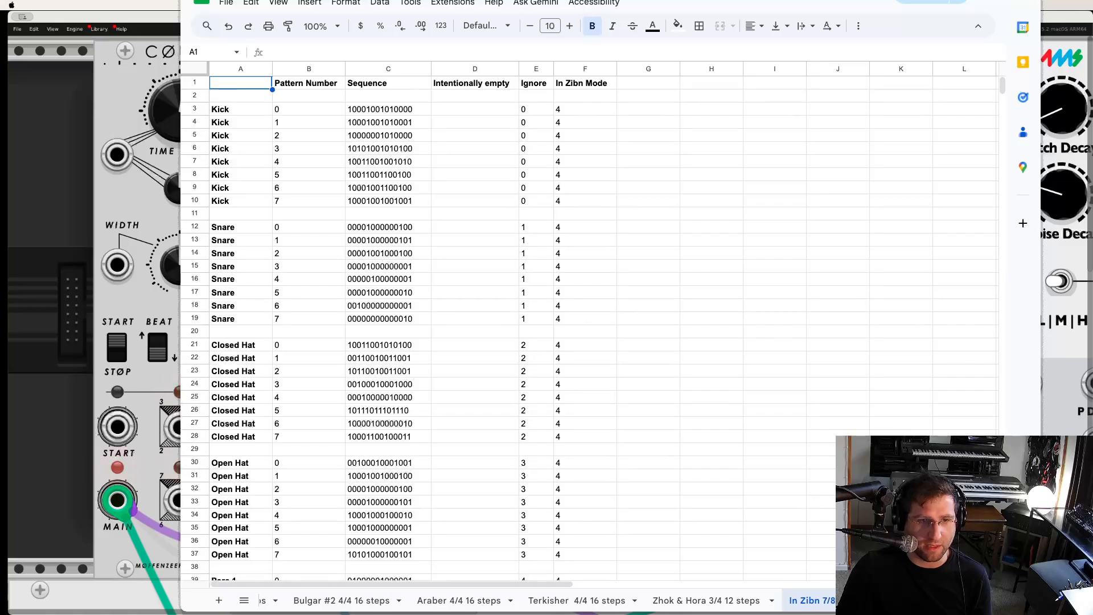
{"action": "scroll", "coordinate": [546, 600], "scroll_direction": "left", "scroll_amount": 2}
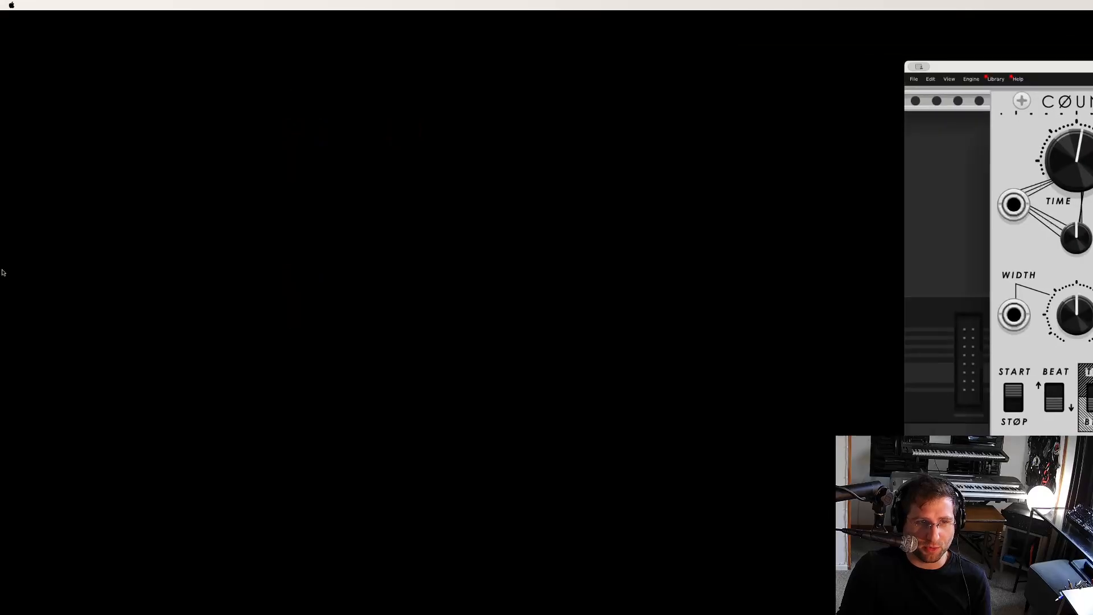
- Switch to the VCV Rack patch and slightly lower the master volume of the Pressed Duck mixer
{"action": "left_click", "coordinate": [32, 292]}
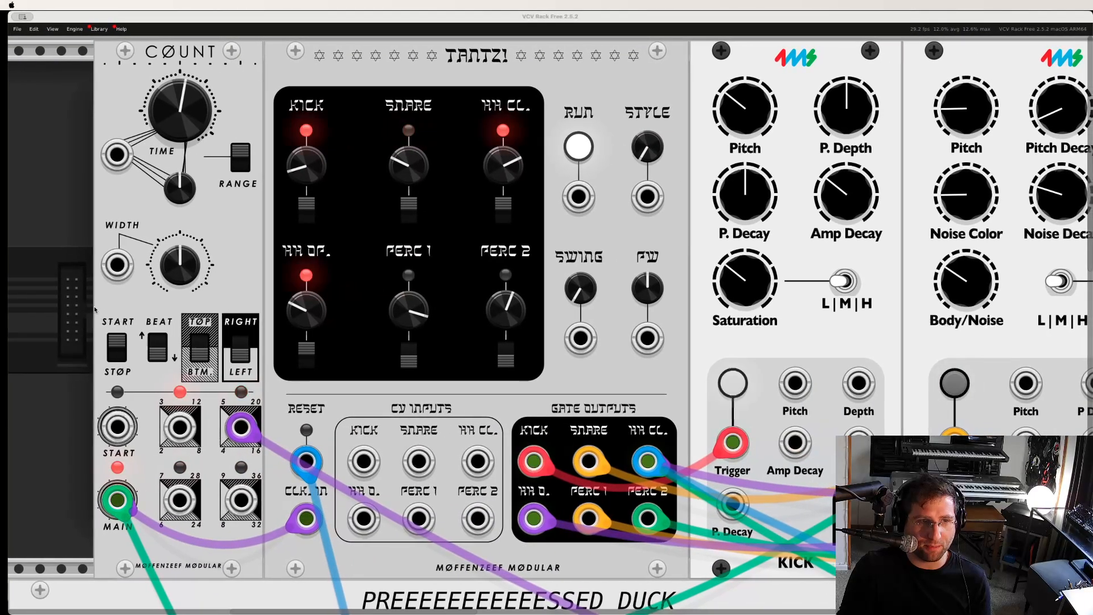
{"action": "left_click", "coordinate": [77, 307]}
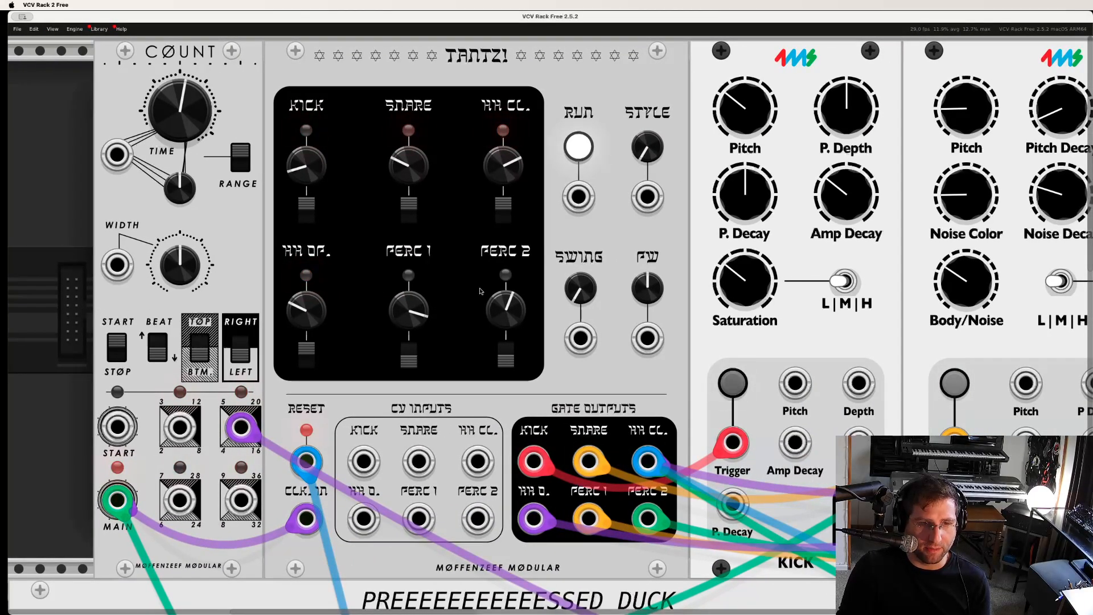
{"action": "scroll", "coordinate": [473, 298], "scroll_direction": "down", "scroll_amount": 3}
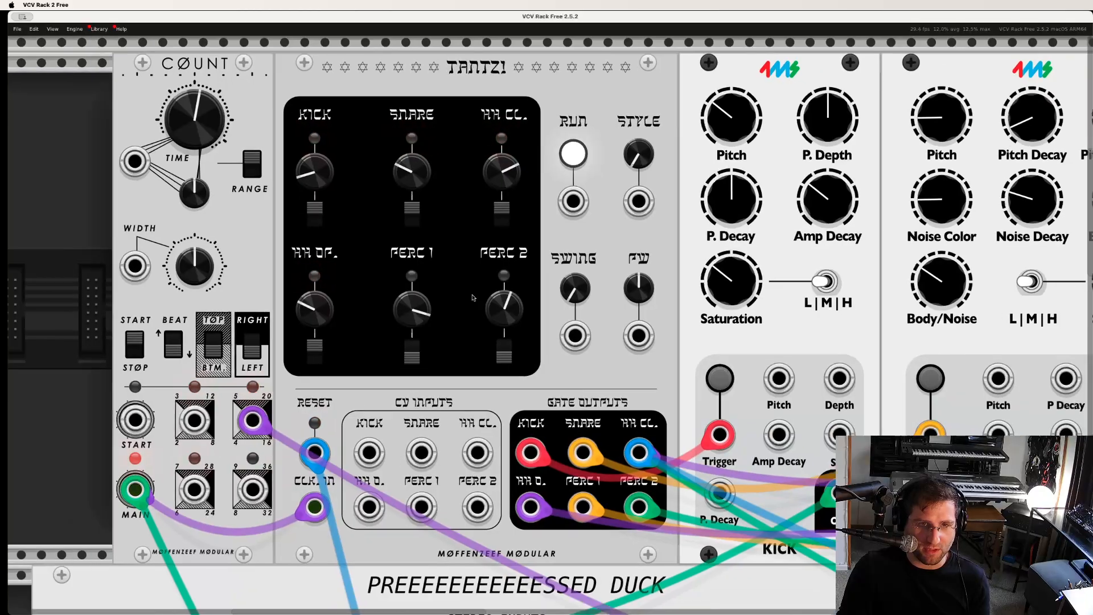
{"action": "scroll", "coordinate": [471, 297], "scroll_direction": "down", "scroll_amount": 3}
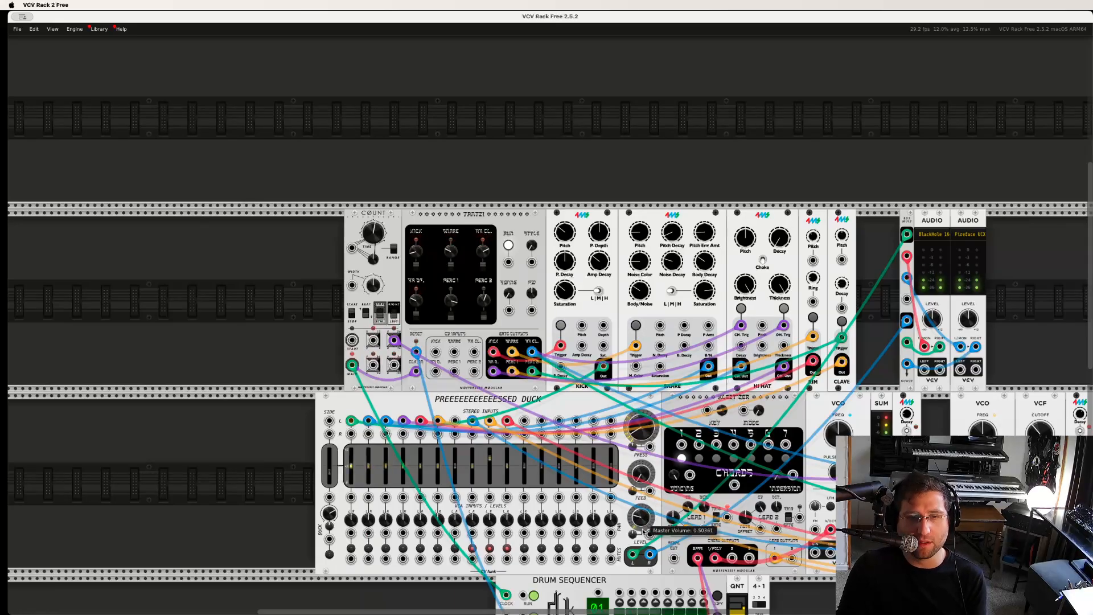
{"action": "left_click_drag", "start_coordinate": [643, 532], "coordinate": [644, 533]}
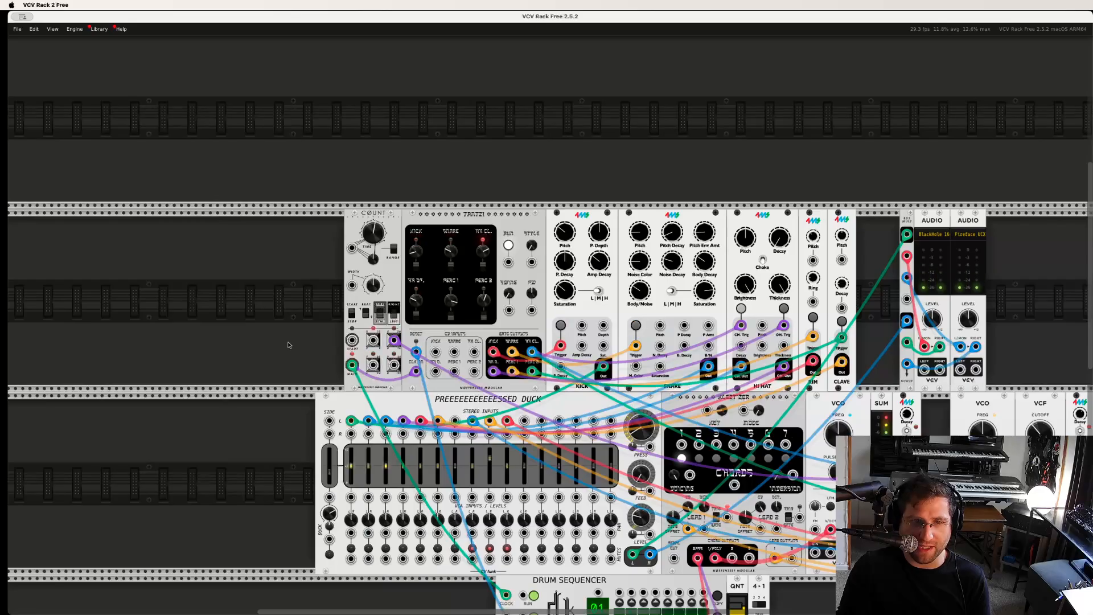
- Fine-tune the decay of the envelope module beside the first SUM module and unmute mixer channel 9
{"action": "scroll", "coordinate": [289, 345], "scroll_direction": "down", "scroll_amount": 1}
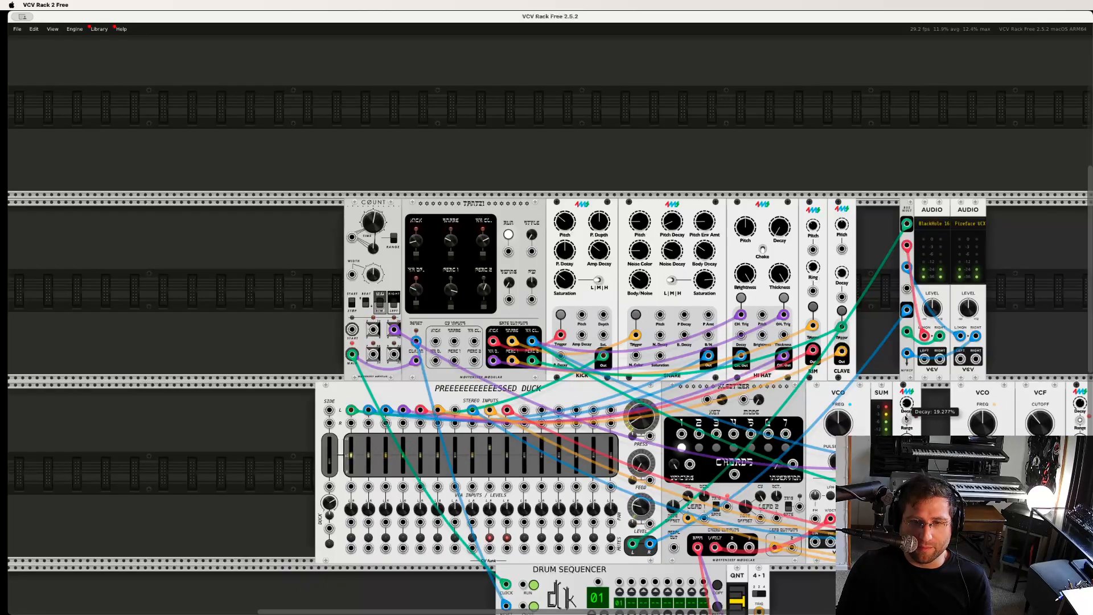
{"action": "left_click_drag", "start_coordinate": [907, 421], "coordinate": [906, 422]}
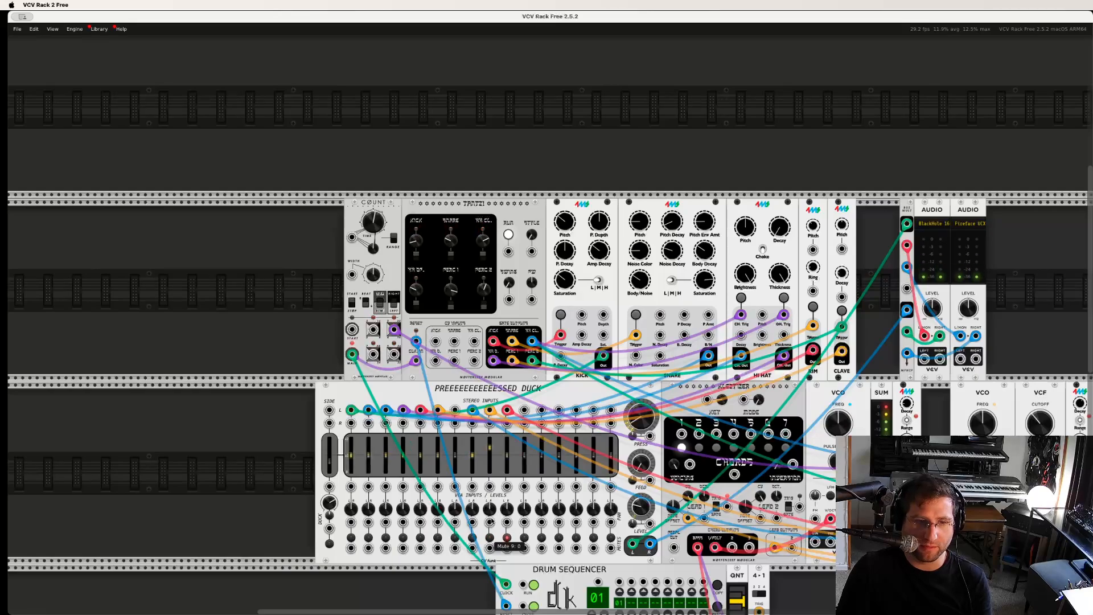
{"action": "scroll", "coordinate": [897, 431], "scroll_direction": "right", "scroll_amount": 3}
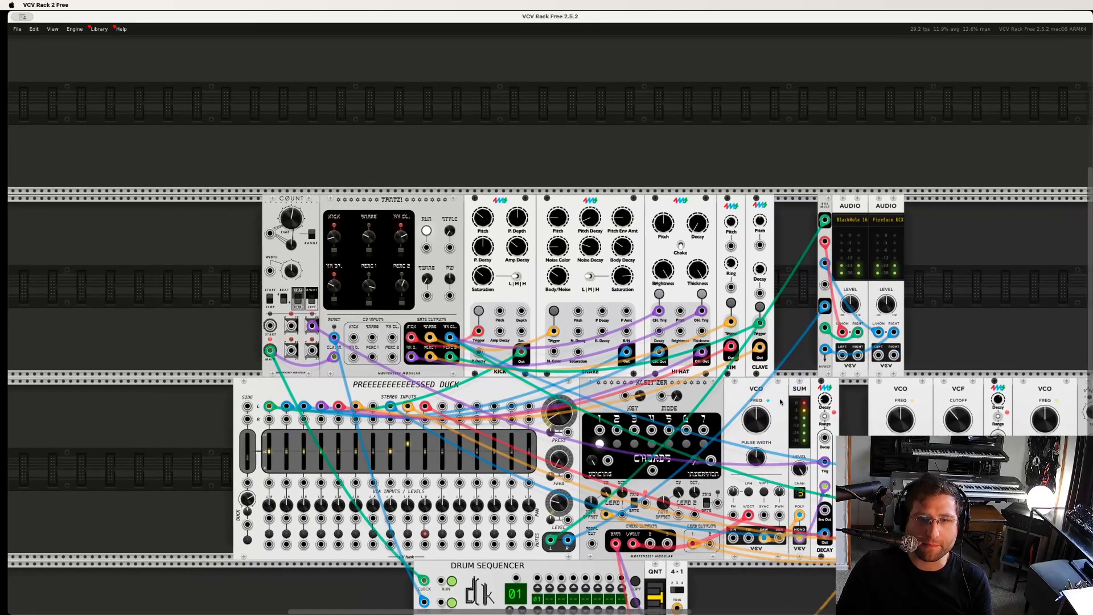
- Step the chord module manually through chord 1, chord 2 and chord 7, then back to chord 1
{"action": "mouse_move", "coordinate": [997, 400]}
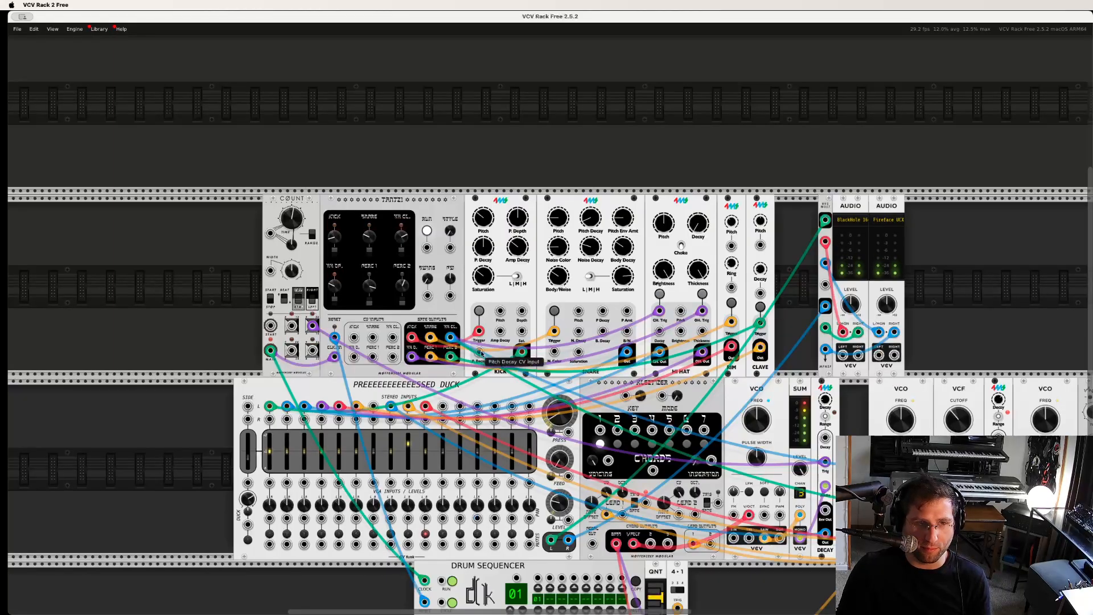
{"action": "mouse_move", "coordinate": [335, 338]}
{"action": "scroll", "coordinate": [194, 311], "scroll_direction": "down", "scroll_amount": 2}
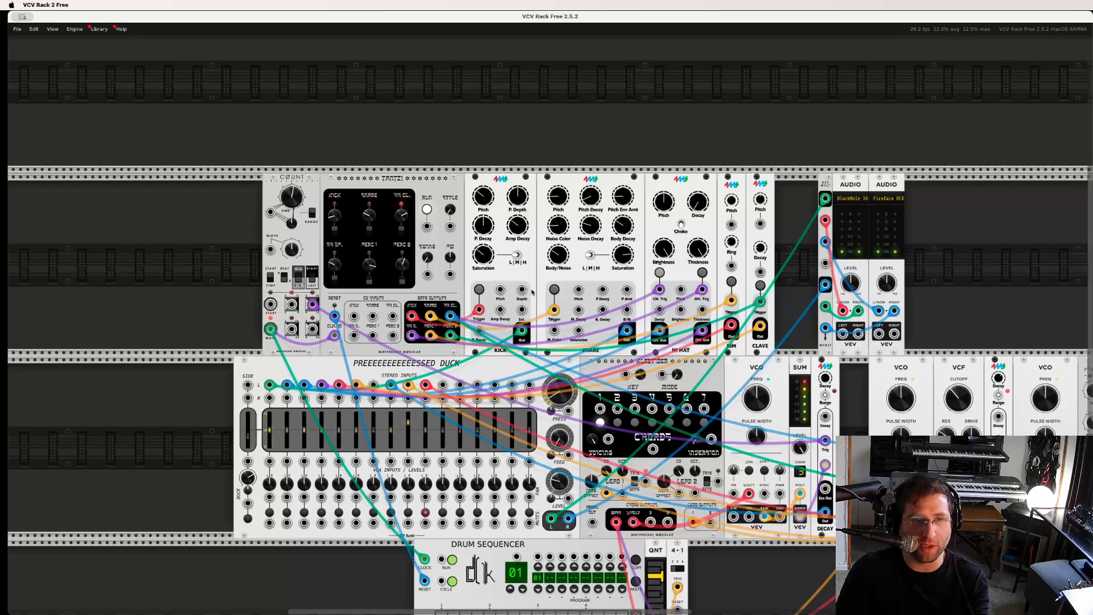
{"action": "scroll", "coordinate": [437, 251], "scroll_direction": "up", "scroll_amount": 1}
{"action": "scroll", "coordinate": [437, 251], "scroll_direction": "down", "scroll_amount": 3}
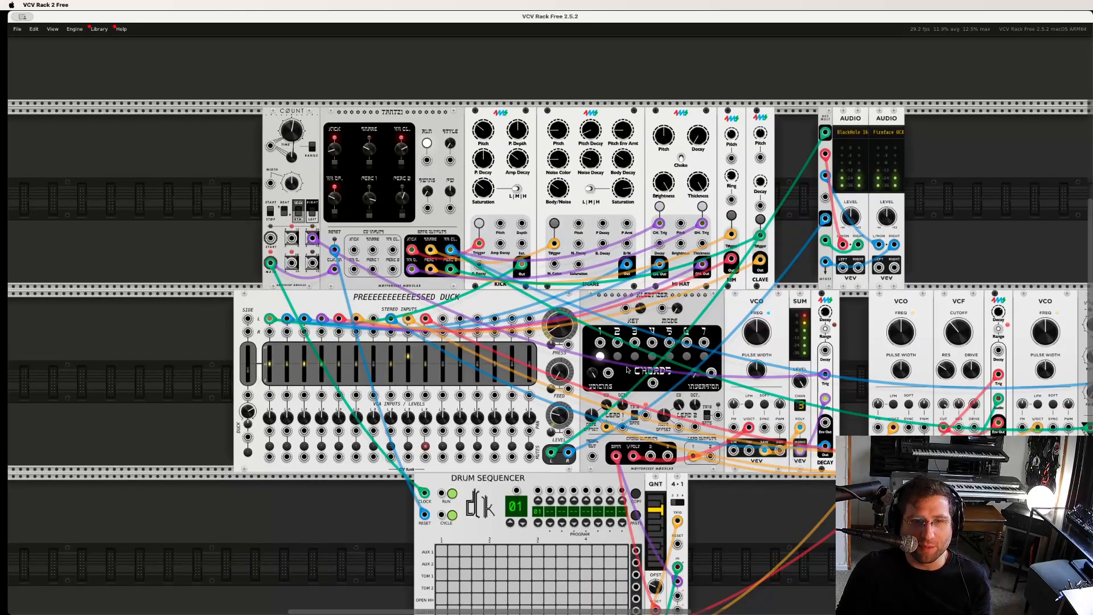
{"action": "scroll", "coordinate": [627, 370], "scroll_direction": "up", "scroll_amount": 2}
{"action": "scroll", "coordinate": [627, 370], "scroll_direction": "down", "scroll_amount": 2}
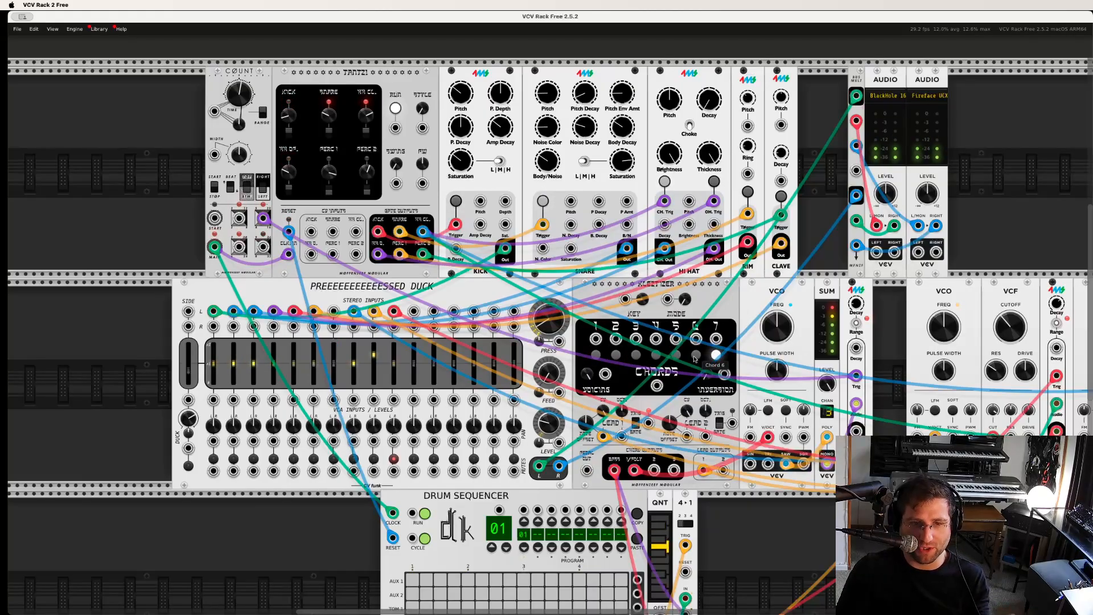
{"action": "left_click", "coordinate": [597, 355]}
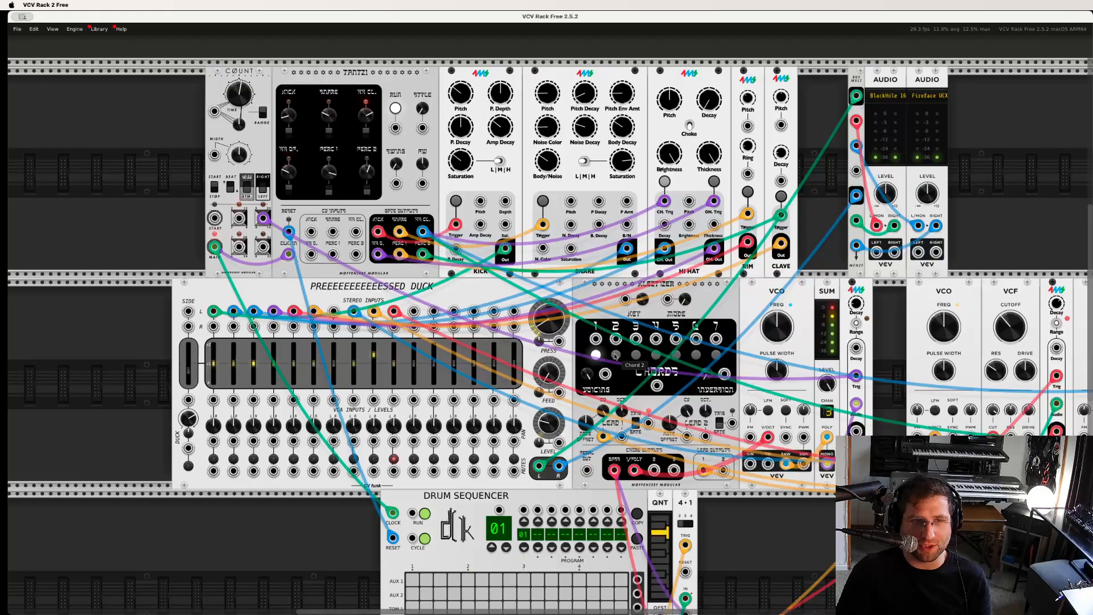
{"action": "left_click", "coordinate": [615, 355]}
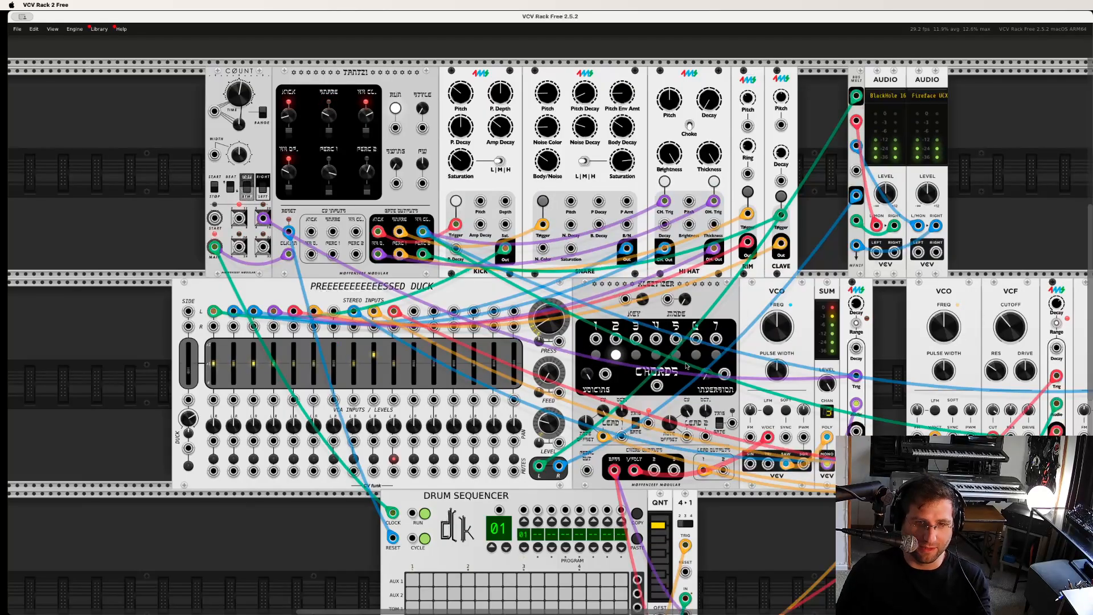
{"action": "left_click", "coordinate": [715, 355]}
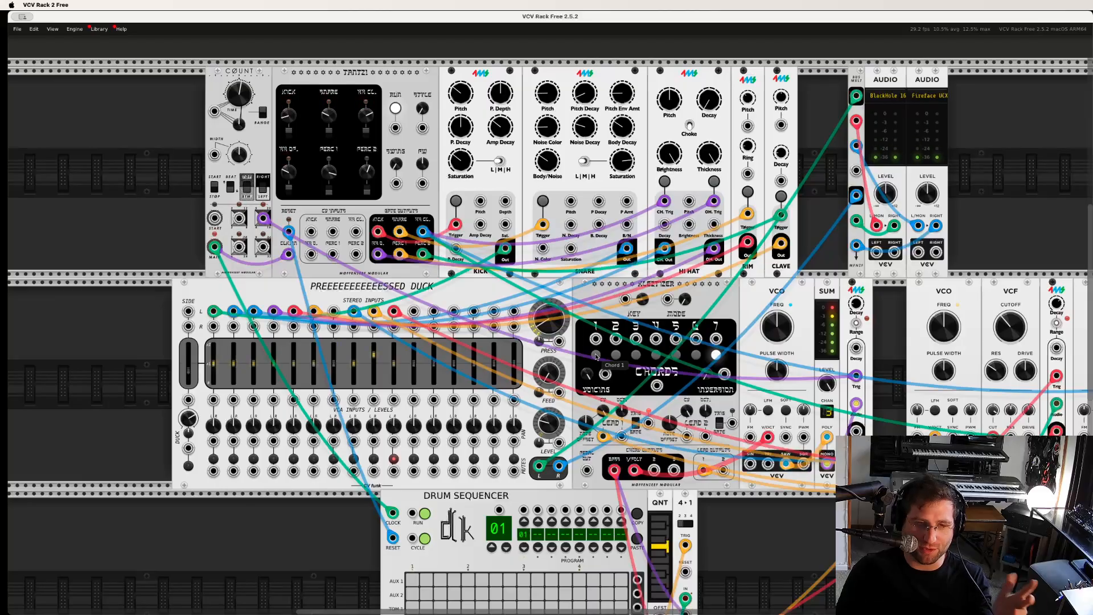
{"action": "left_click", "coordinate": [597, 356]}
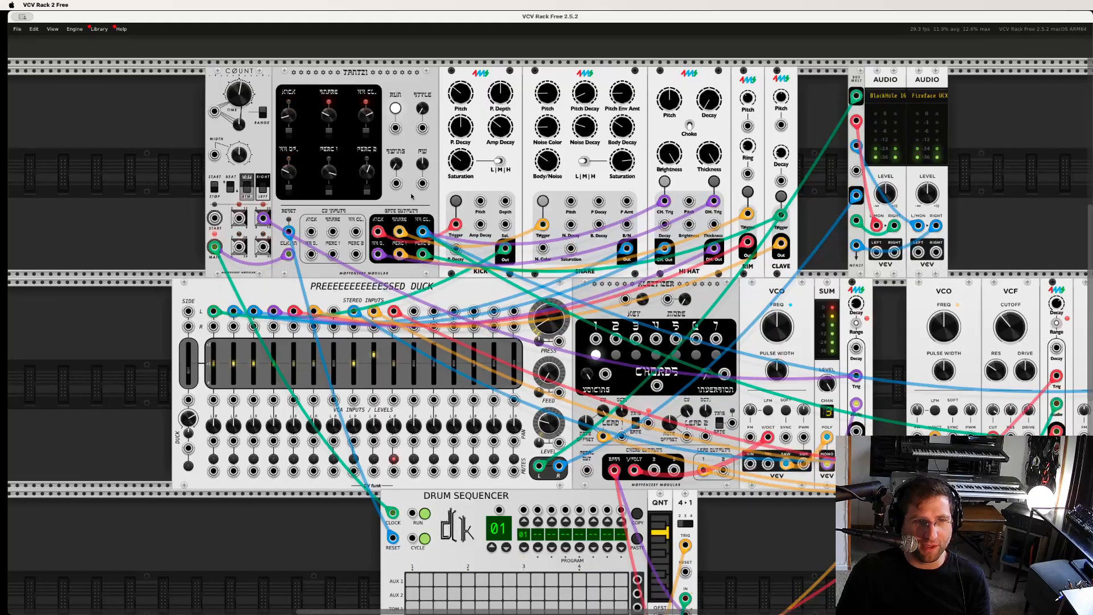
{"action": "scroll", "coordinate": [826, 303], "scroll_direction": "right", "scroll_amount": 1}
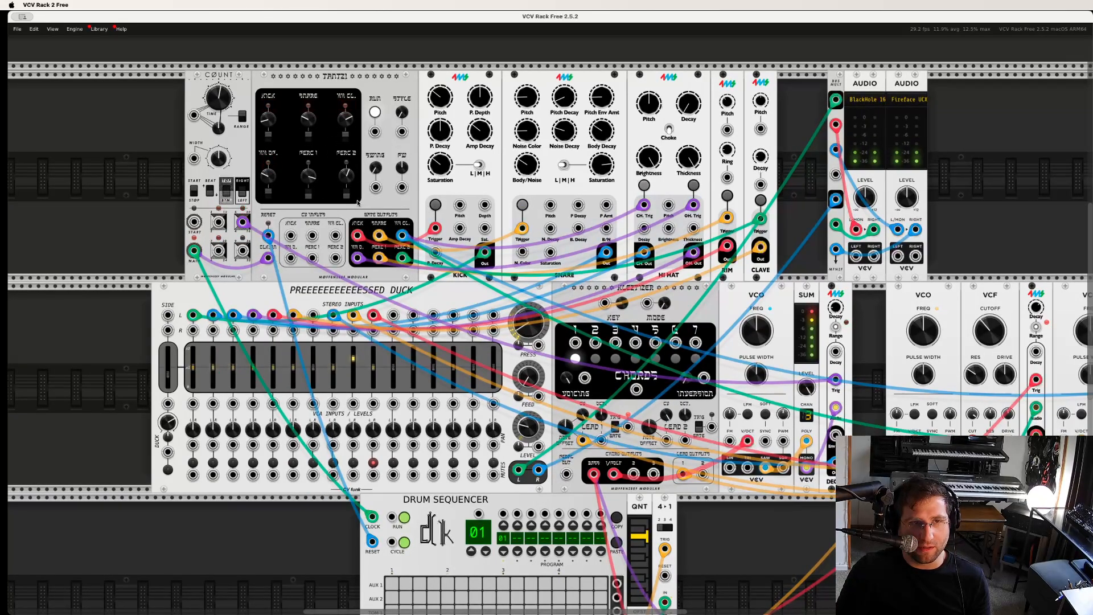
{"action": "scroll", "coordinate": [348, 184], "scroll_direction": "right", "scroll_amount": 2}
{"action": "scroll", "coordinate": [334, 210], "scroll_direction": "left", "scroll_amount": 1}
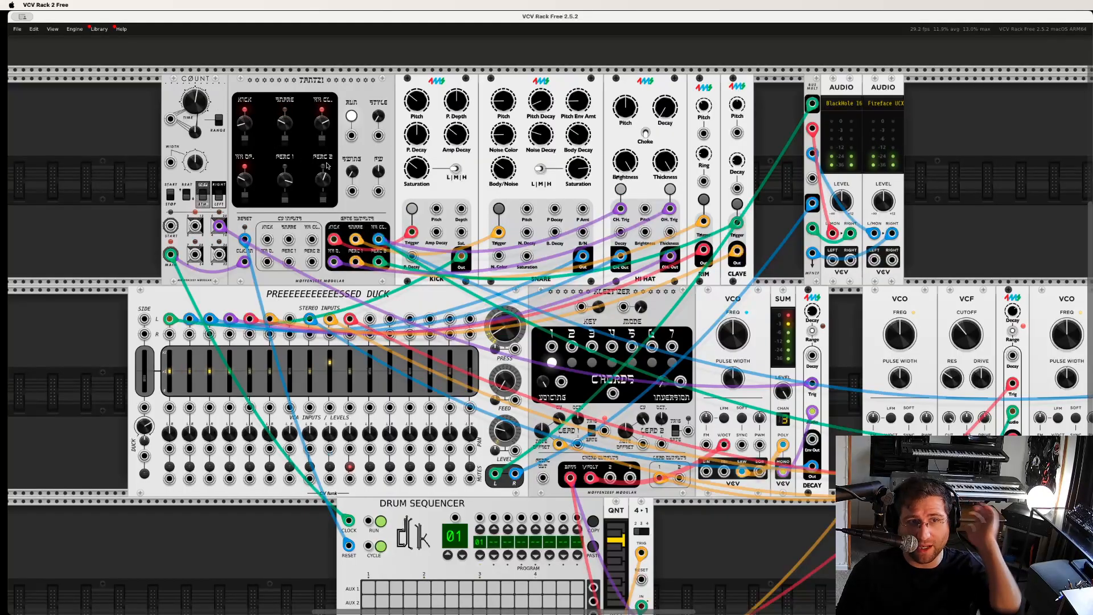
{"action": "scroll", "coordinate": [475, 159], "scroll_direction": "down", "scroll_amount": 1}
{"action": "scroll", "coordinate": [475, 159], "scroll_direction": "right", "scroll_amount": 1}
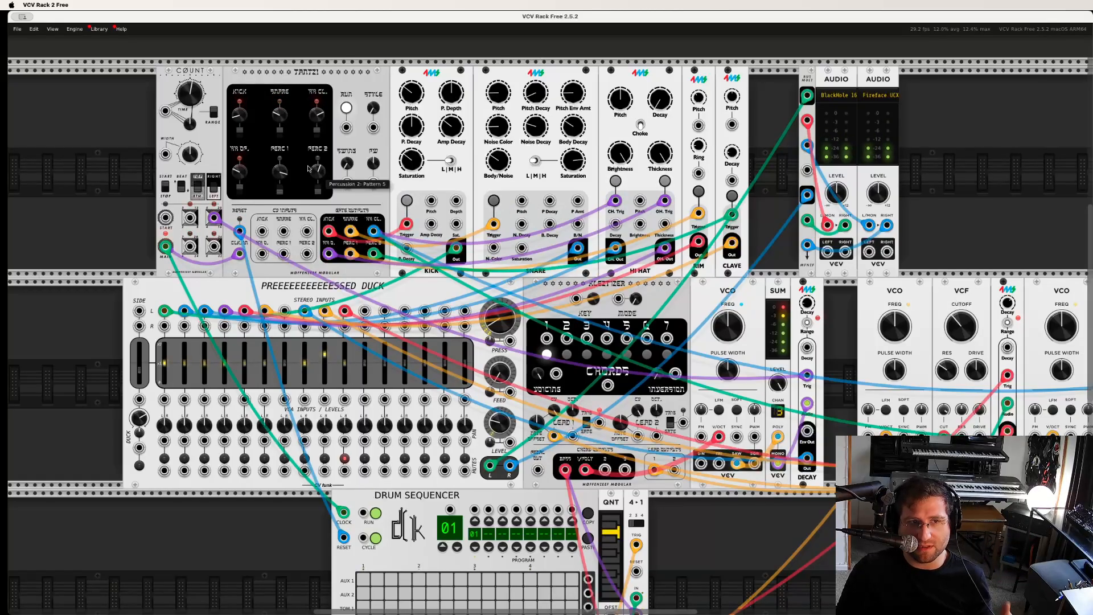
{"action": "scroll", "coordinate": [265, 145], "scroll_direction": "right", "scroll_amount": 2}
{"action": "scroll", "coordinate": [264, 145], "scroll_direction": "down", "scroll_amount": 1}
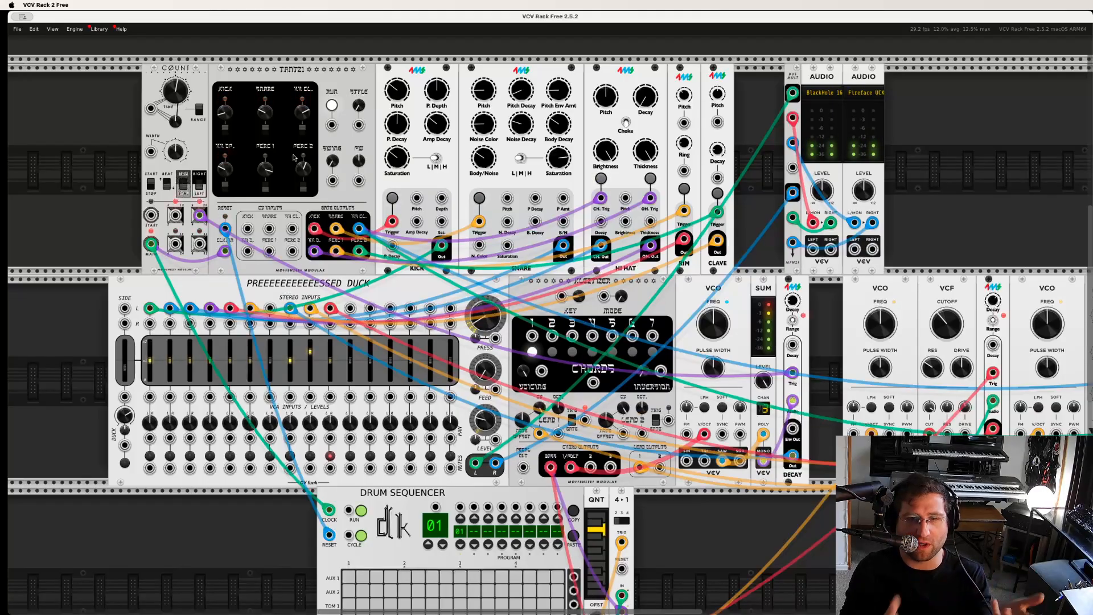
{"action": "scroll", "coordinate": [410, 176], "scroll_direction": "right", "scroll_amount": 1}
{"action": "scroll", "coordinate": [410, 177], "scroll_direction": "down", "scroll_amount": 1}
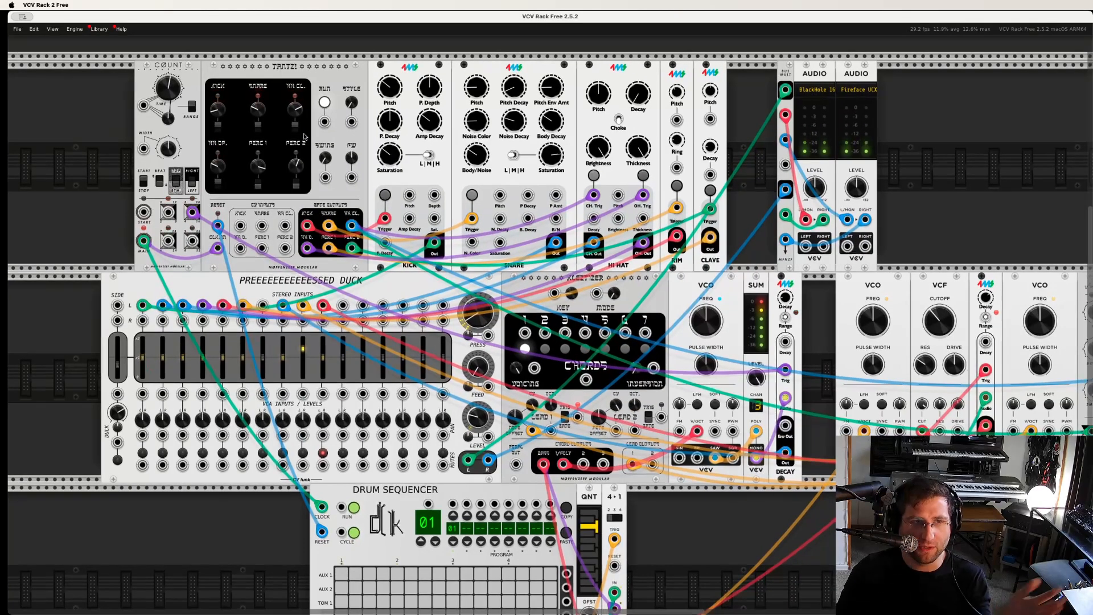
{"action": "scroll", "coordinate": [409, 176], "scroll_direction": "right", "scroll_amount": 1}
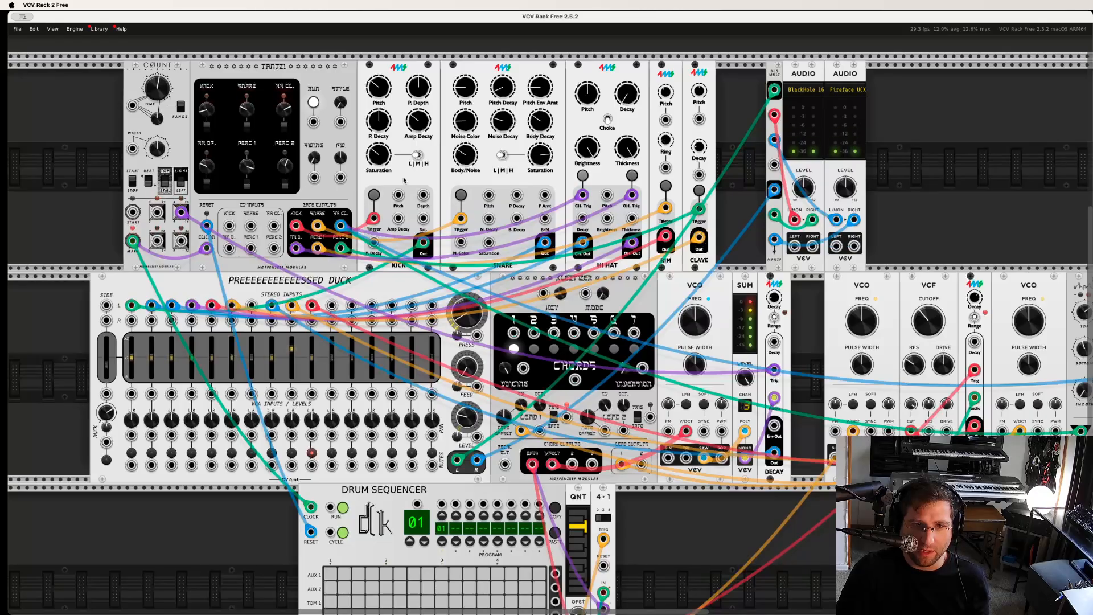
- Raise the channel 10 volume on the Pressed Duck mixer
{"action": "scroll", "coordinate": [390, 181], "scroll_direction": "right", "scroll_amount": 8}
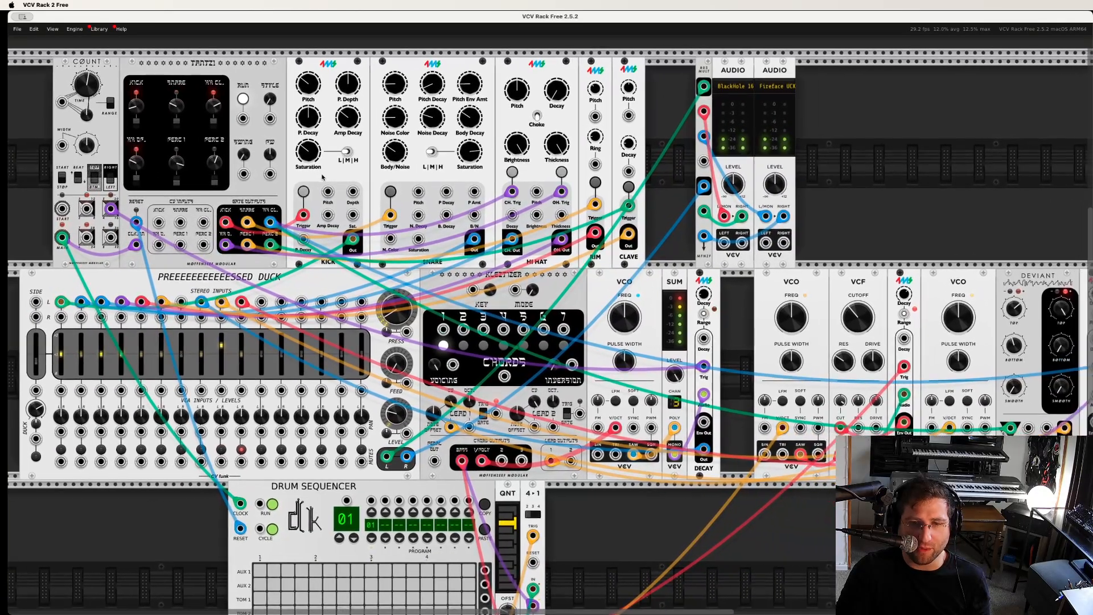
{"action": "scroll", "coordinate": [311, 177], "scroll_direction": "right", "scroll_amount": 4}
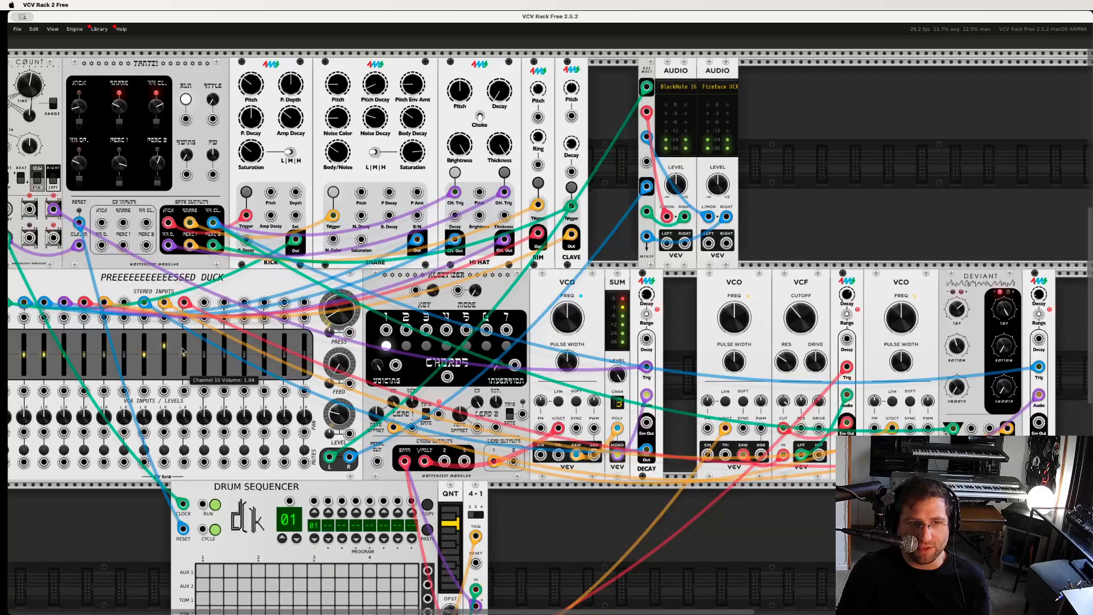
{"action": "left_click_drag", "start_coordinate": [183, 338], "coordinate": [184, 332]}
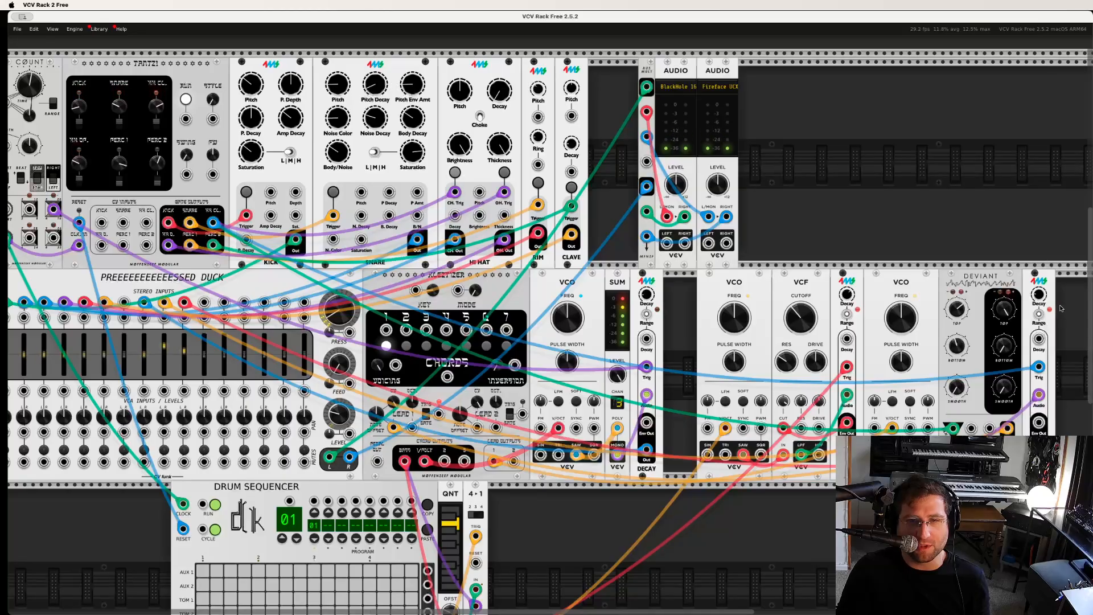
- Audition different closed hi-hat patterns on the Tantz! module, including pattern 3, and settle on pattern 6
{"action": "scroll", "coordinate": [488, 182], "scroll_direction": "left", "scroll_amount": 5}
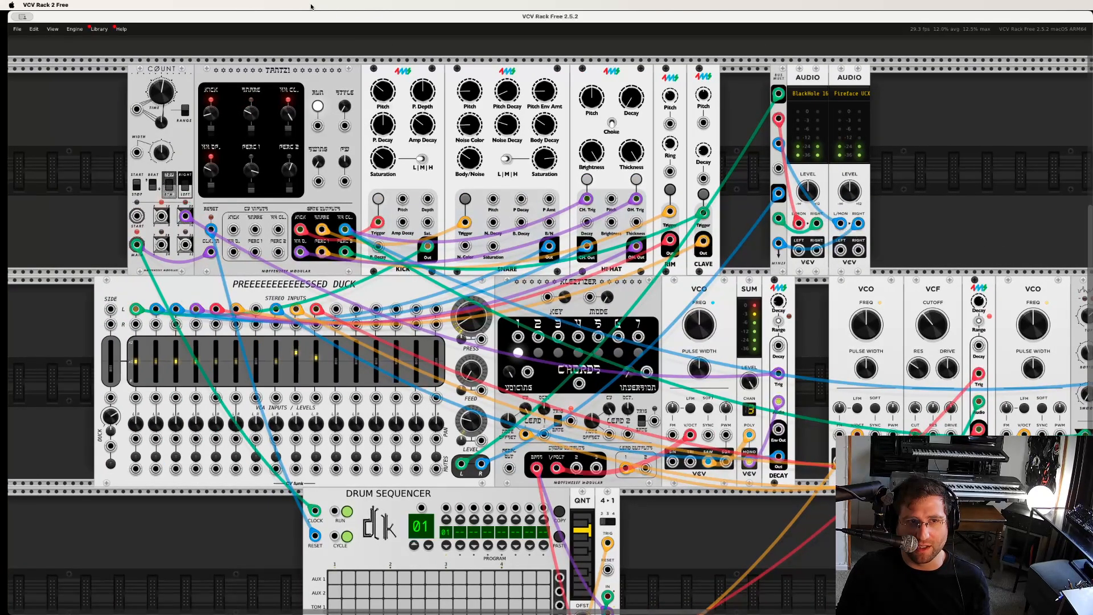
{"action": "left_click_drag", "start_coordinate": [284, 115], "coordinate": [312, 138]}
{"action": "mouse_move", "coordinate": [304, 60]}
{"action": "left_mouse_down"}
{"action": "mouse_move", "coordinate": [275, 180]}
{"action": "mouse_move", "coordinate": [294, 70]}
{"action": "left_mouse_up"}
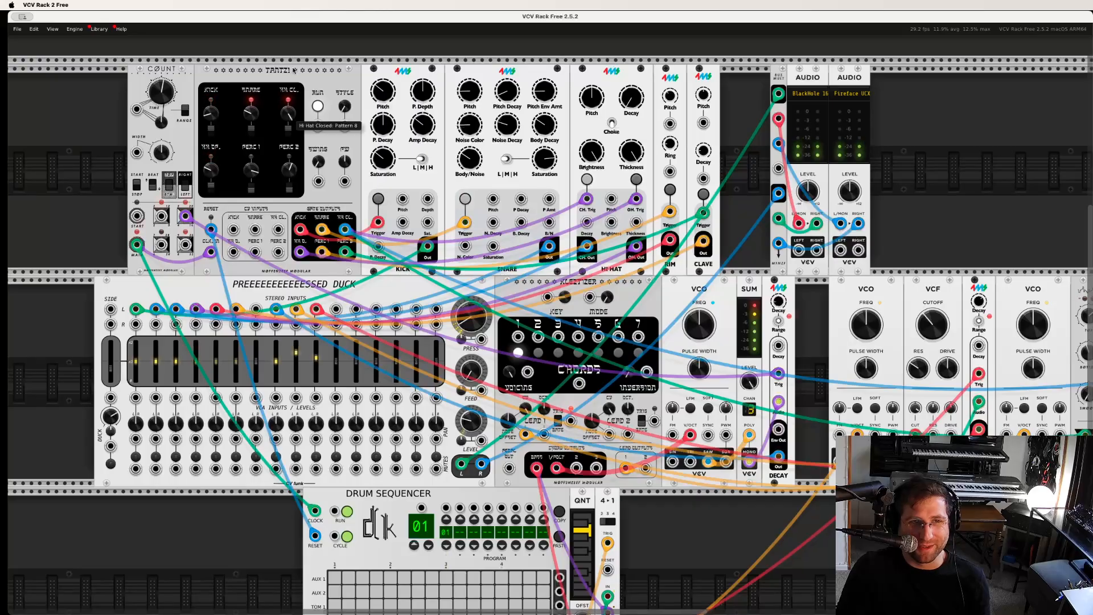
{"action": "left_click_drag", "start_coordinate": [234, 268], "coordinate": [302, 72]}
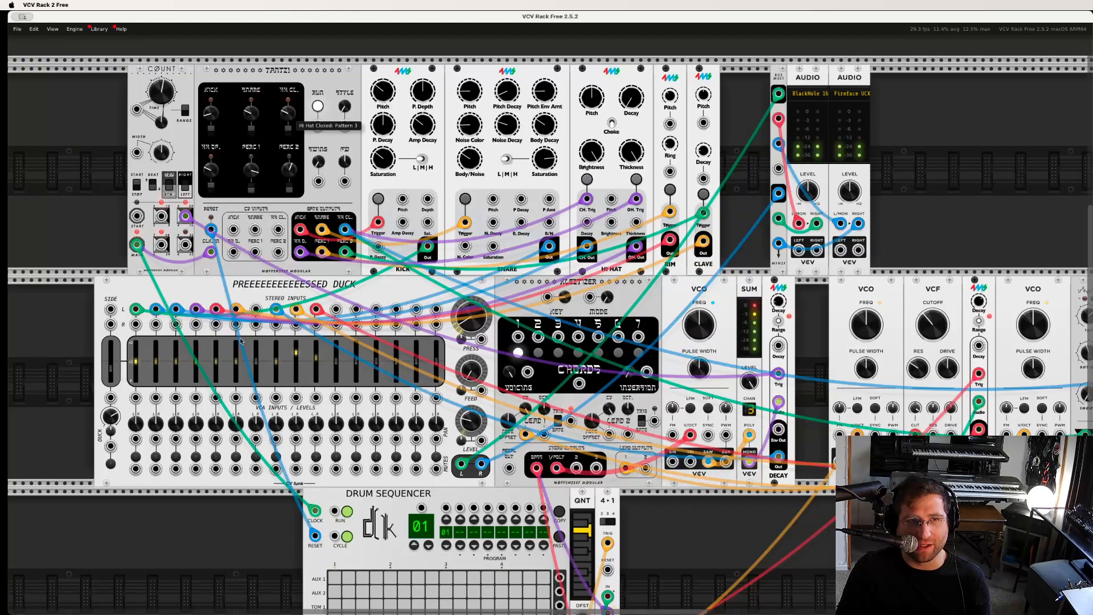
{"action": "left_click_drag", "start_coordinate": [313, 149], "coordinate": [310, 77]}
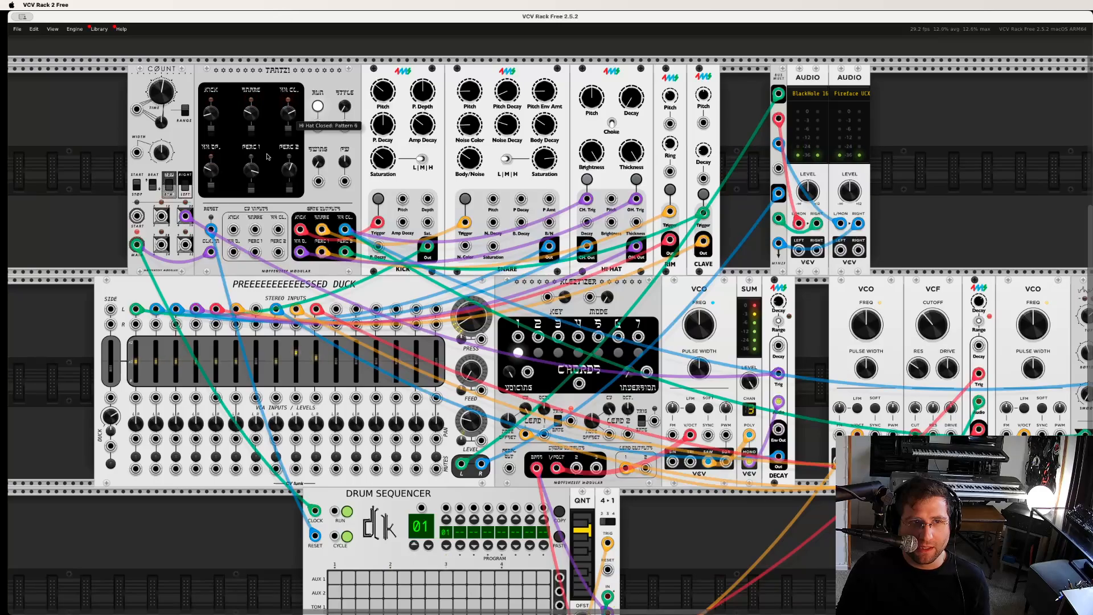
- Move the Decay module beside Deviant over so it sits flush against Deviant
{"action": "scroll", "coordinate": [197, 119], "scroll_direction": "right", "scroll_amount": 3}
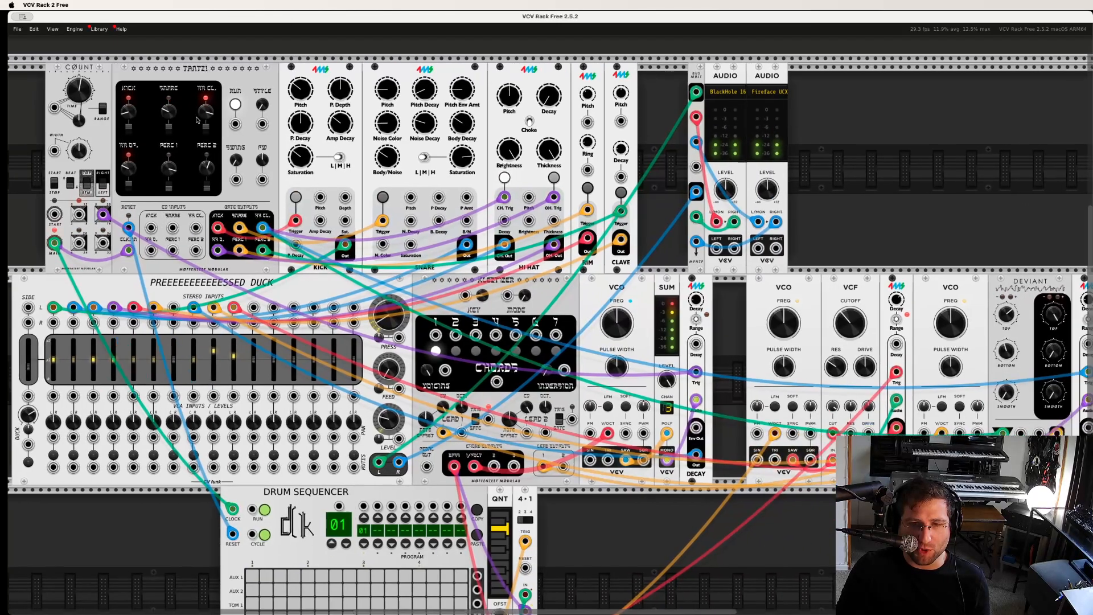
{"action": "scroll", "coordinate": [196, 120], "scroll_direction": "right", "scroll_amount": 3}
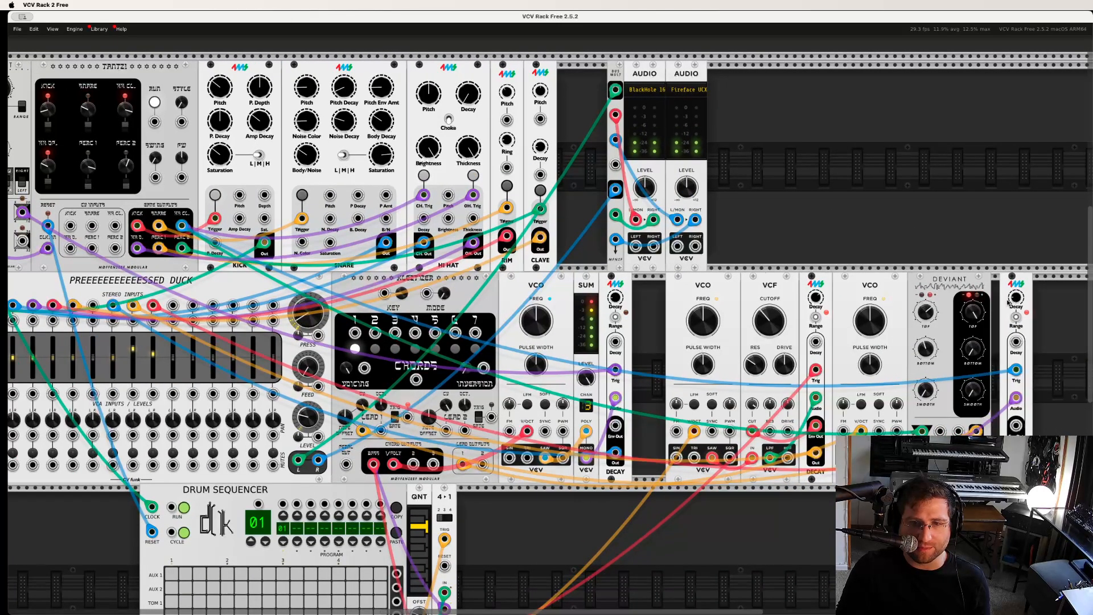
{"action": "left_click_drag", "start_coordinate": [1007, 301], "coordinate": [988, 282]}
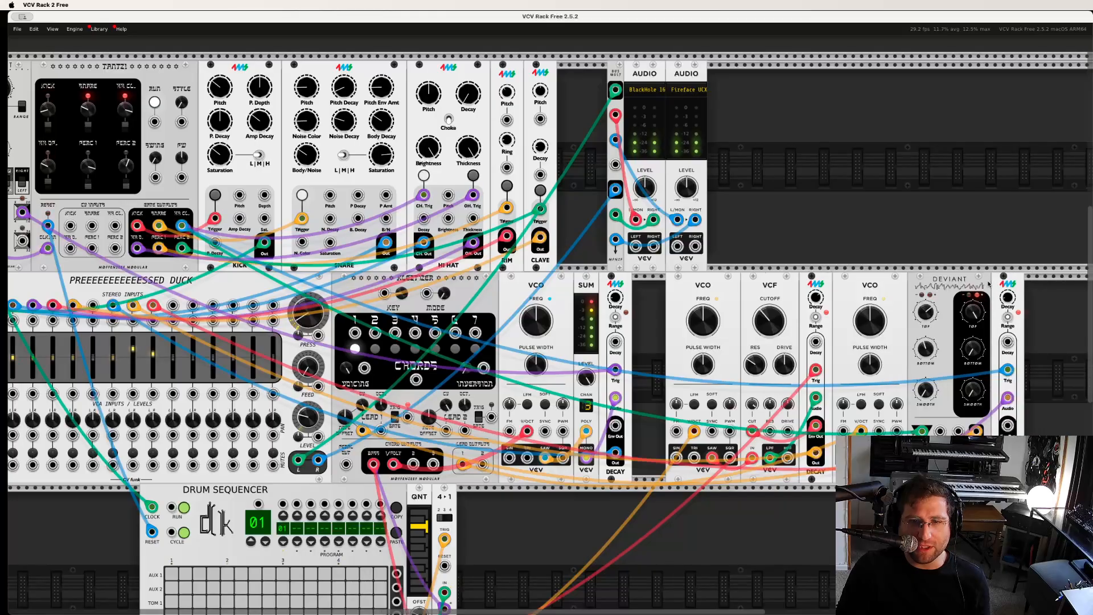
- Examine the kick and snare pattern selections on Tantz! and the Count module's Divided 2 gate output feeding the Decay trigger
{"action": "scroll", "coordinate": [423, 210], "scroll_direction": "left", "scroll_amount": 7}
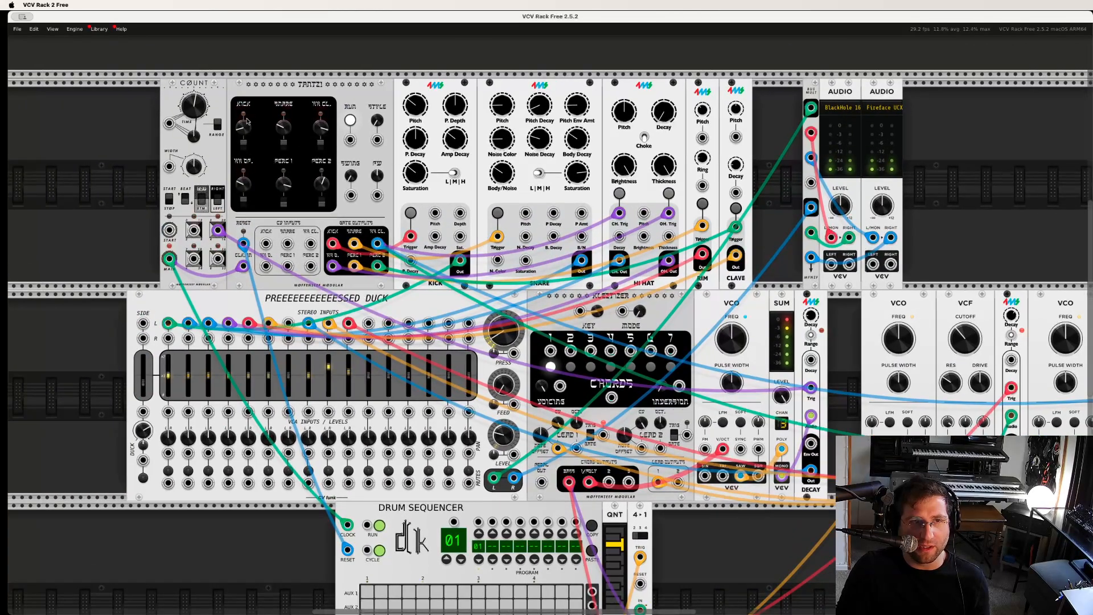
{"action": "mouse_move", "coordinate": [248, 128]}
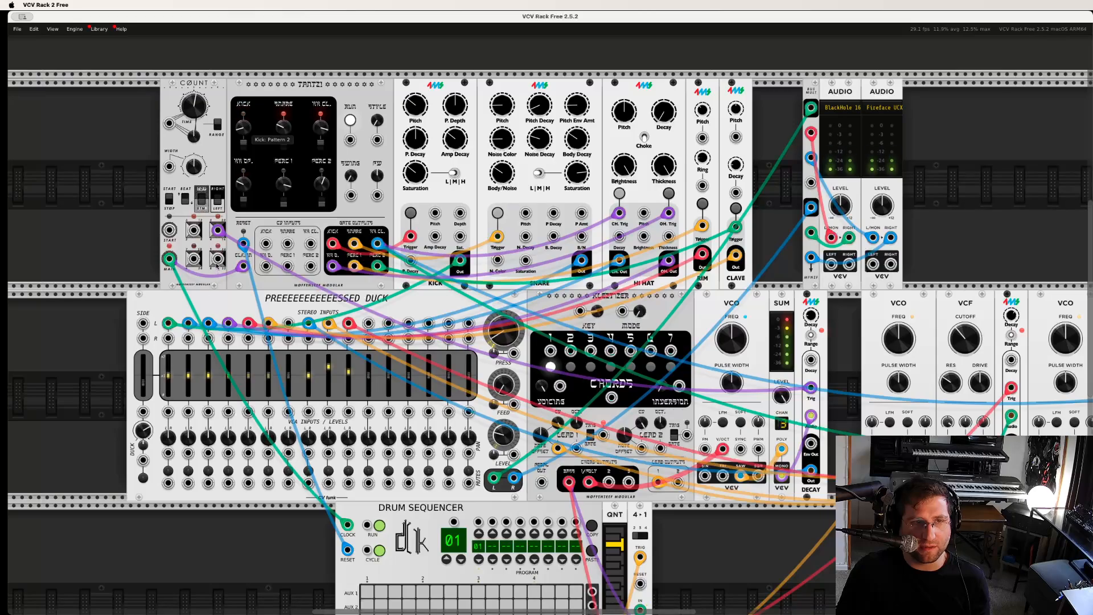
{"action": "left_click_drag", "start_coordinate": [218, 233], "coordinate": [218, 232]}
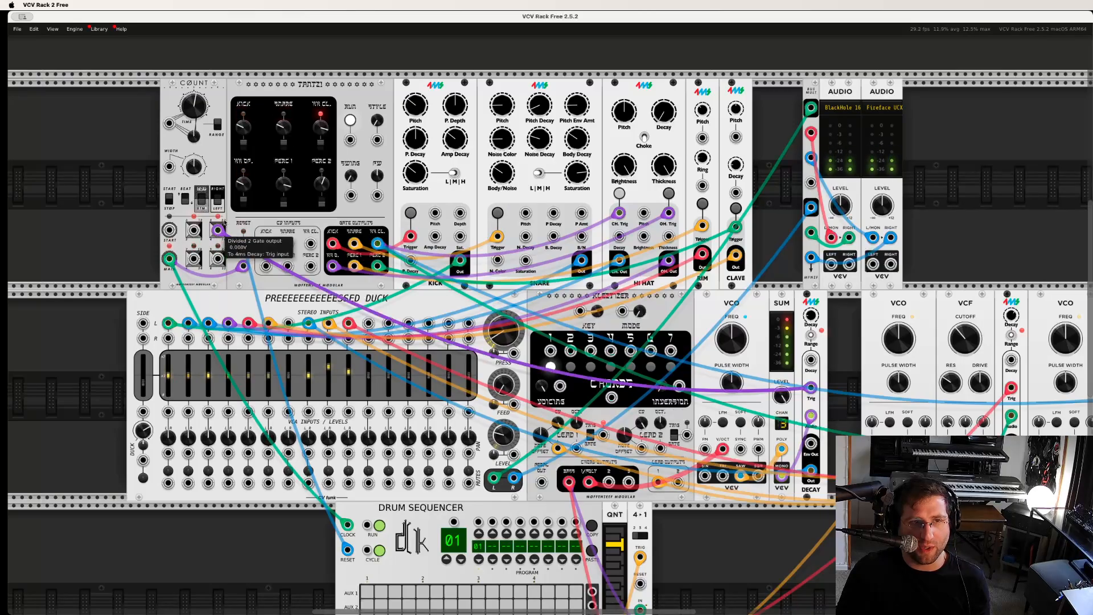
{"action": "left_click_drag", "start_coordinate": [239, 145], "coordinate": [240, 168]}
{"action": "mouse_move", "coordinate": [285, 133]}
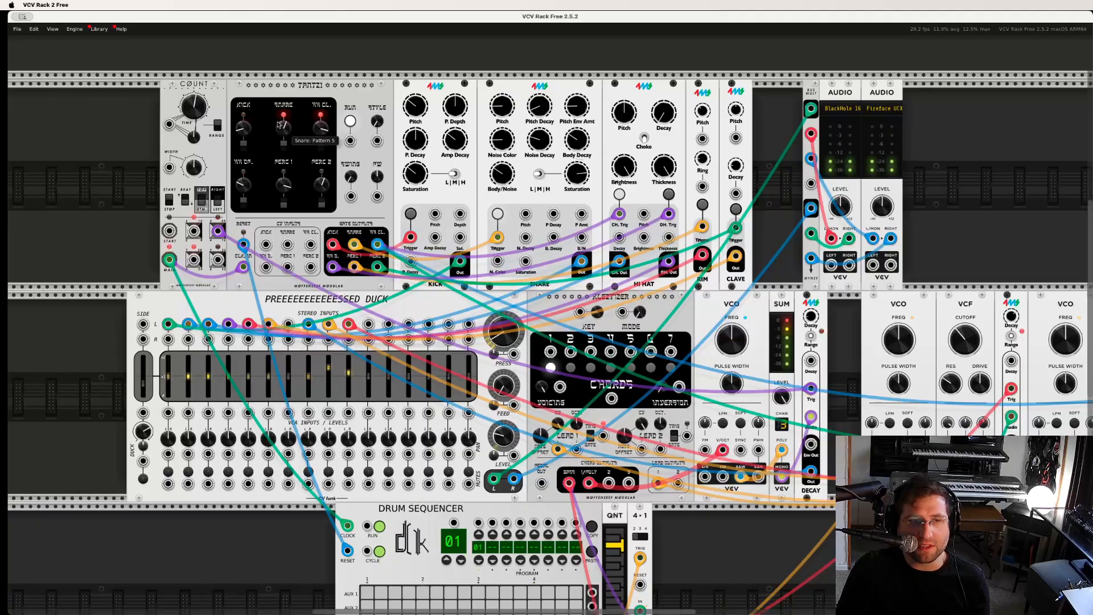
{"action": "left_click_drag", "start_coordinate": [283, 129], "coordinate": [283, 124]}
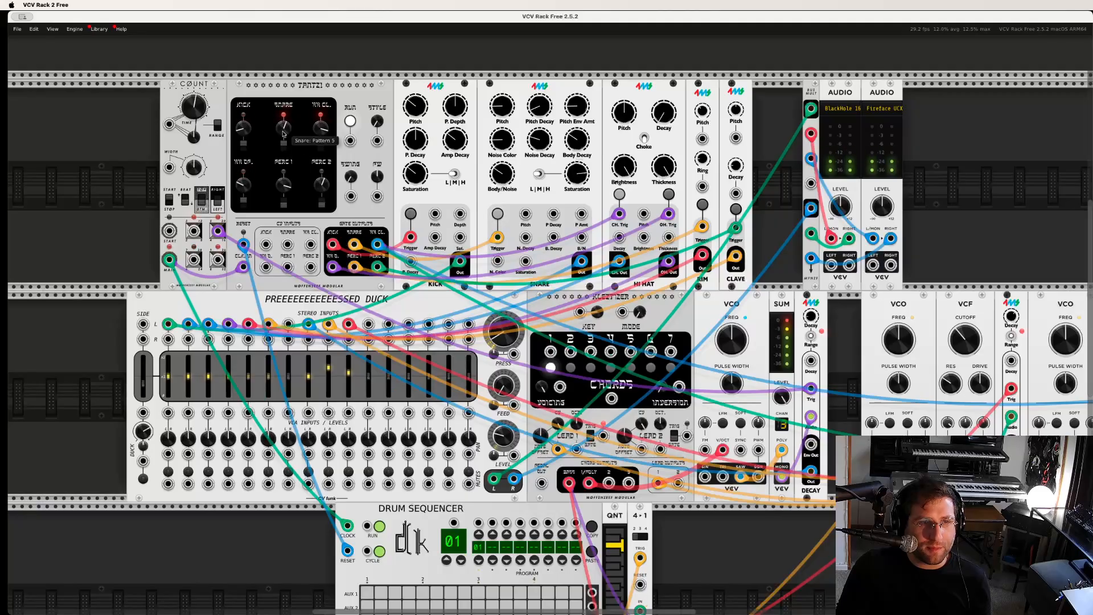
{"action": "left_click_drag", "start_coordinate": [283, 237], "coordinate": [276, 285]}
{"action": "left_click_drag", "start_coordinate": [270, 183], "coordinate": [270, 180]}
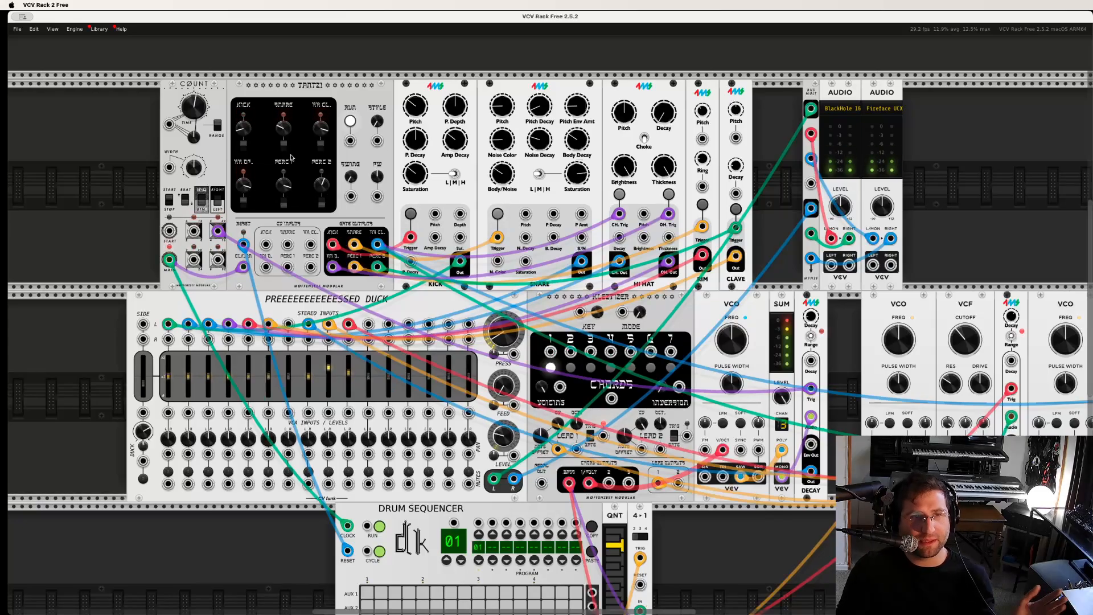
{"action": "left_click_drag", "start_coordinate": [283, 146], "coordinate": [288, 132]}
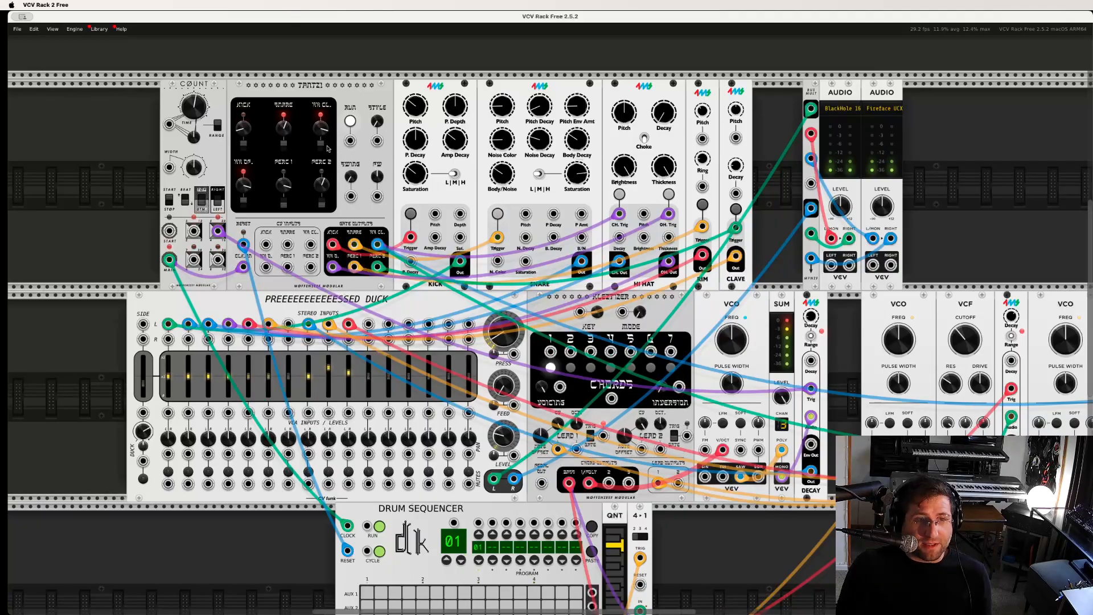
- Mute channels 8, 9 and 10 on the Pressed Duck mixer to isolate the drums
{"action": "left_click", "coordinate": [329, 472]}
{"action": "left_click", "coordinate": [308, 471]}
{"action": "left_click", "coordinate": [348, 471]}
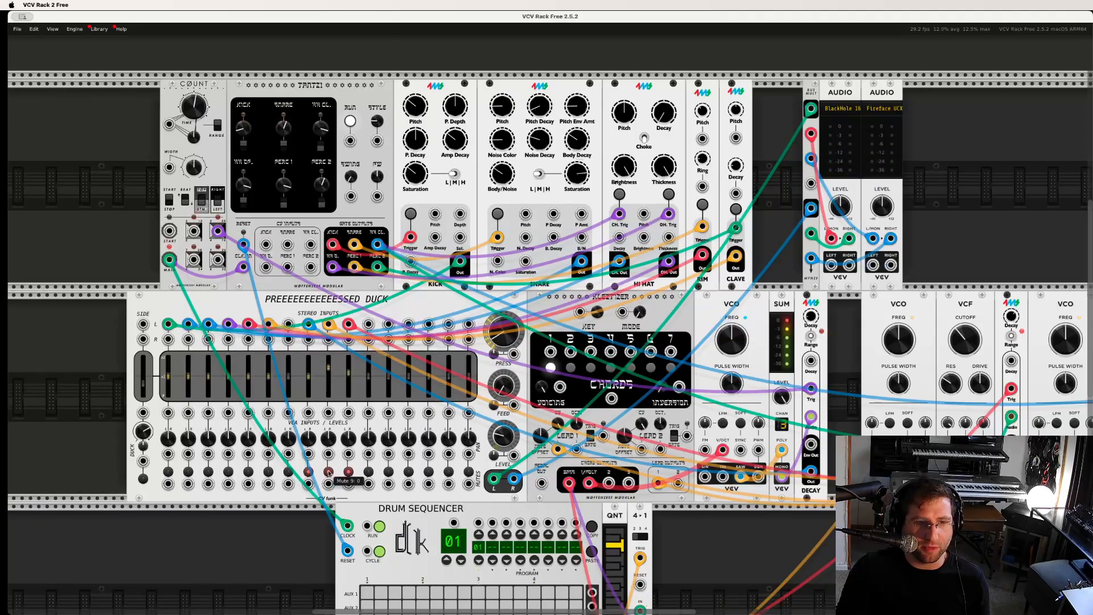
- Audition mixer channels 8 and 9 by unmuting them in turn, and mute both again
{"action": "left_click", "coordinate": [308, 472]}
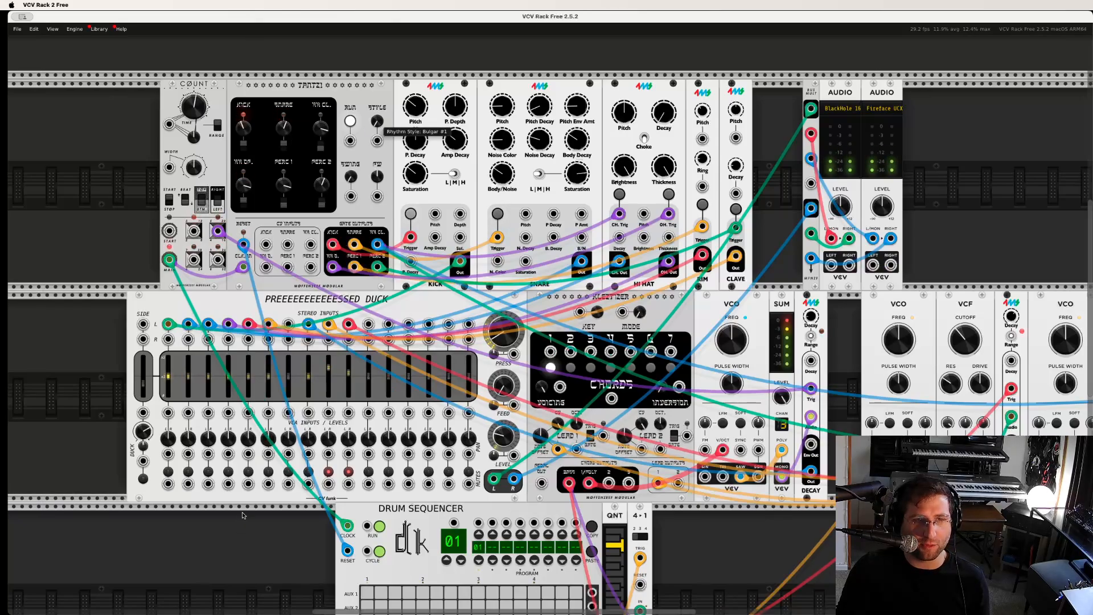
{"action": "left_click_drag", "start_coordinate": [293, 331], "coordinate": [259, 427]}
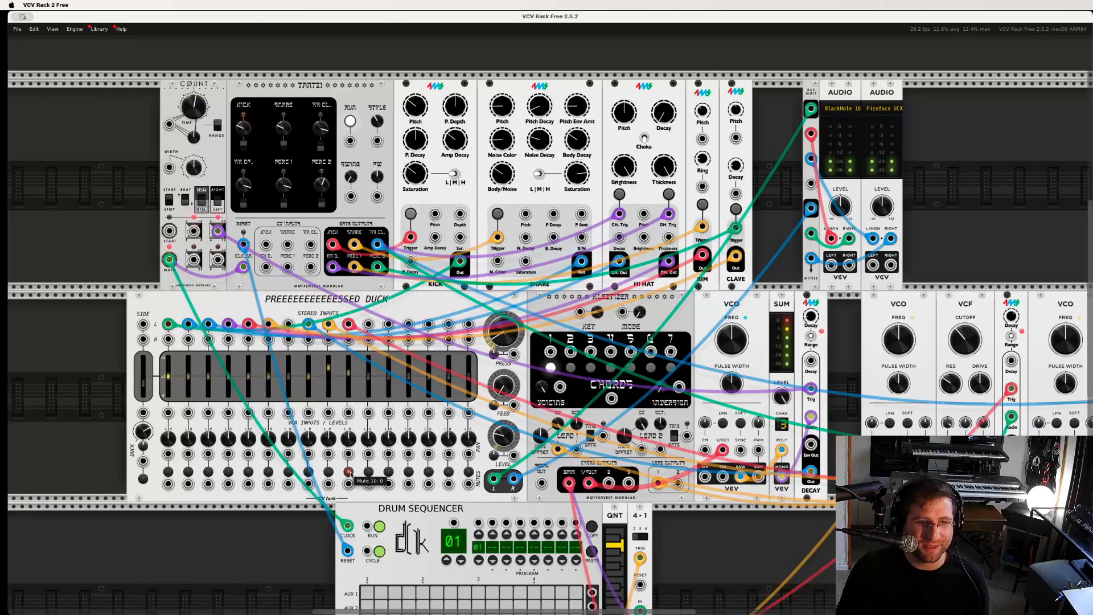
{"action": "left_click", "coordinate": [328, 471]}
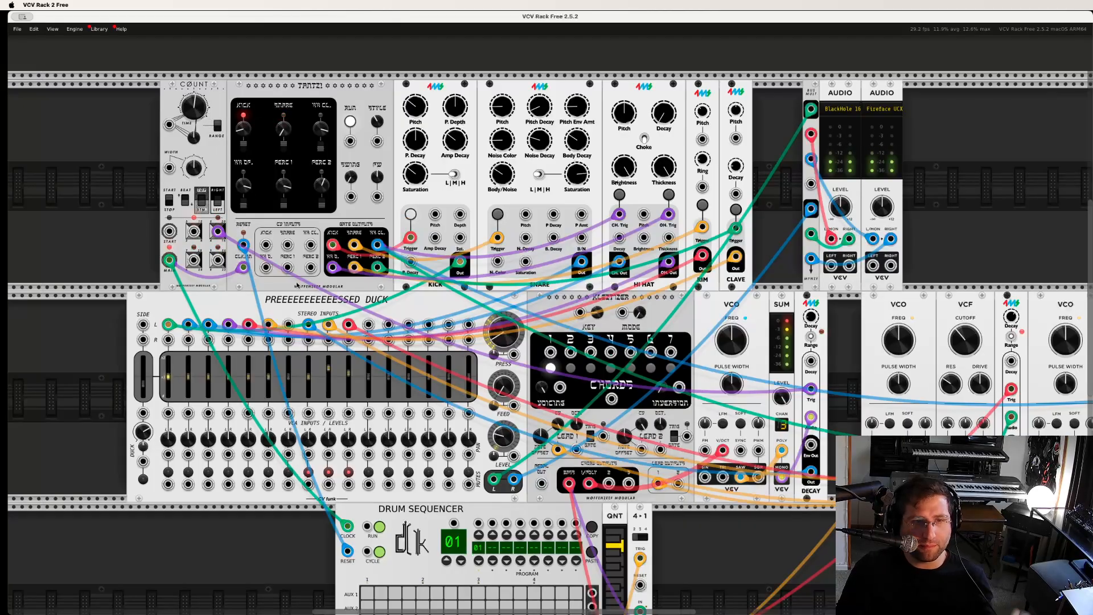
- Repatch the trigger of the Decay module beside the VCF from the drum sequencer to the Tantz! kick gate output and unmute mixer channel 9
{"action": "scroll", "coordinate": [749, 404], "scroll_direction": "down", "scroll_amount": 5}
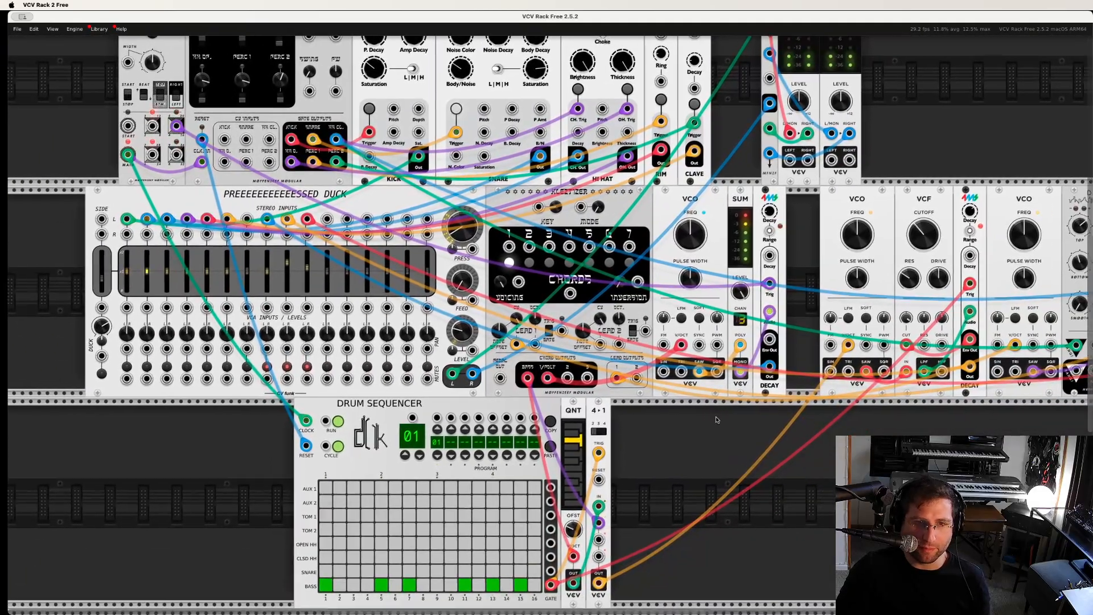
{"action": "mouse_move", "coordinate": [716, 417]}
{"action": "left_mouse_down"}
{"action": "mouse_move", "coordinate": [733, 443]}
{"action": "mouse_move", "coordinate": [700, 410]}
{"action": "left_mouse_up"}
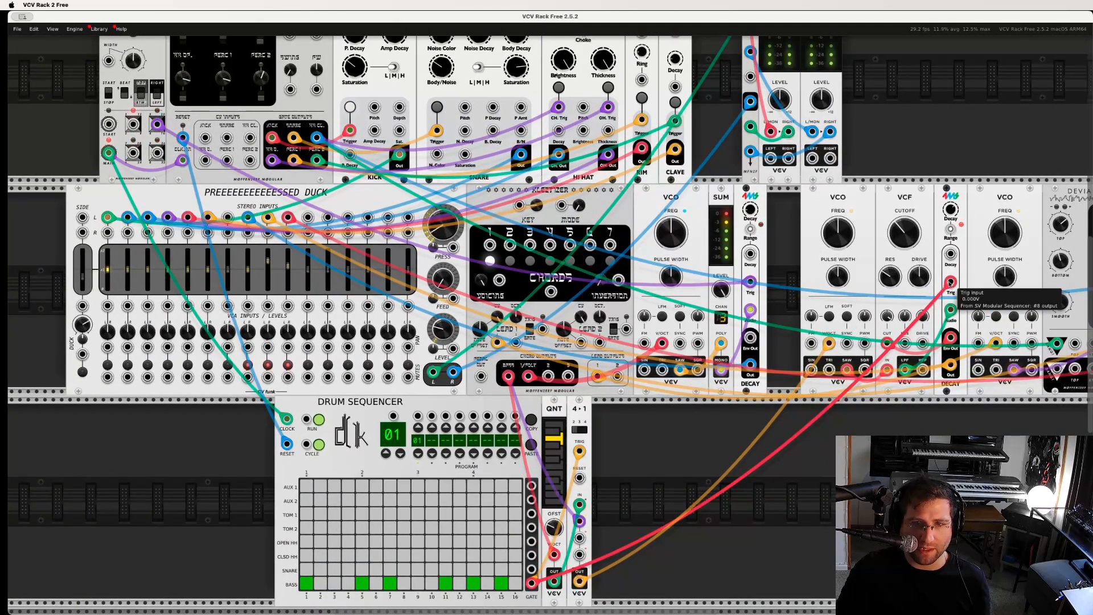
{"action": "left_click_drag", "start_coordinate": [950, 282], "coordinate": [269, 151]}
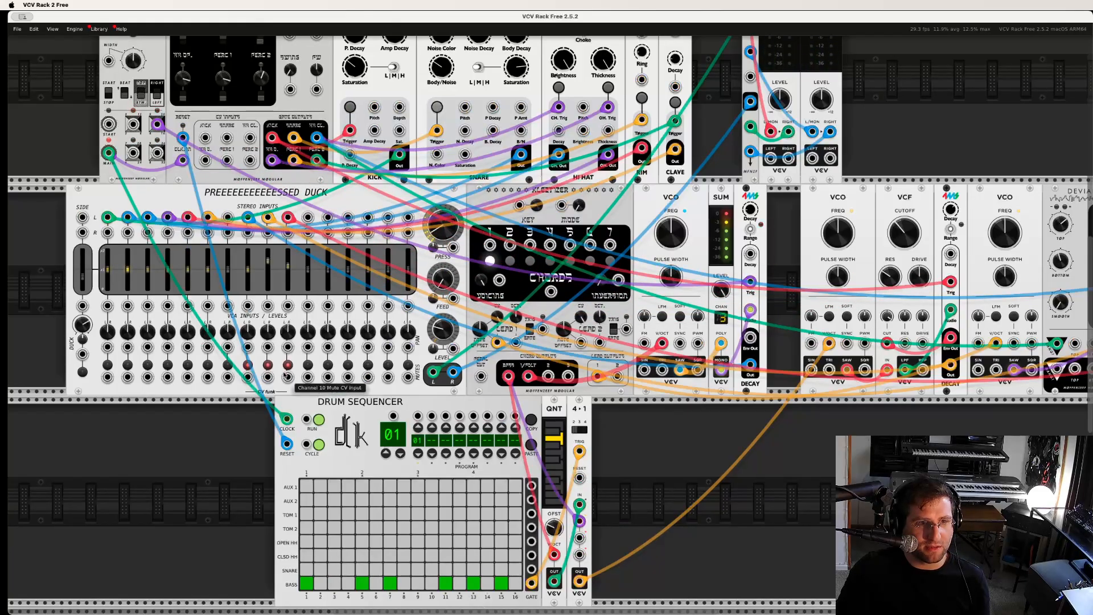
{"action": "scroll", "coordinate": [239, 454], "scroll_direction": "up", "scroll_amount": 2}
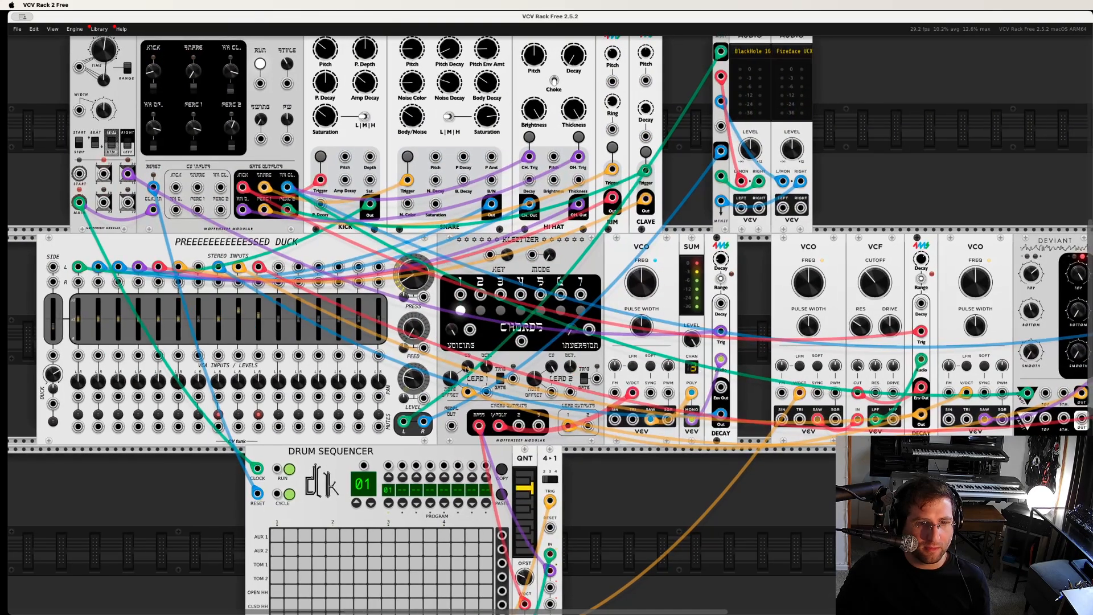
- Delete the 4-1 switch module and patch the chord module's bass output to the V/Oct input of the VCO beside the VCF
{"action": "left_click_drag", "start_coordinate": [582, 457], "coordinate": [541, 491]}
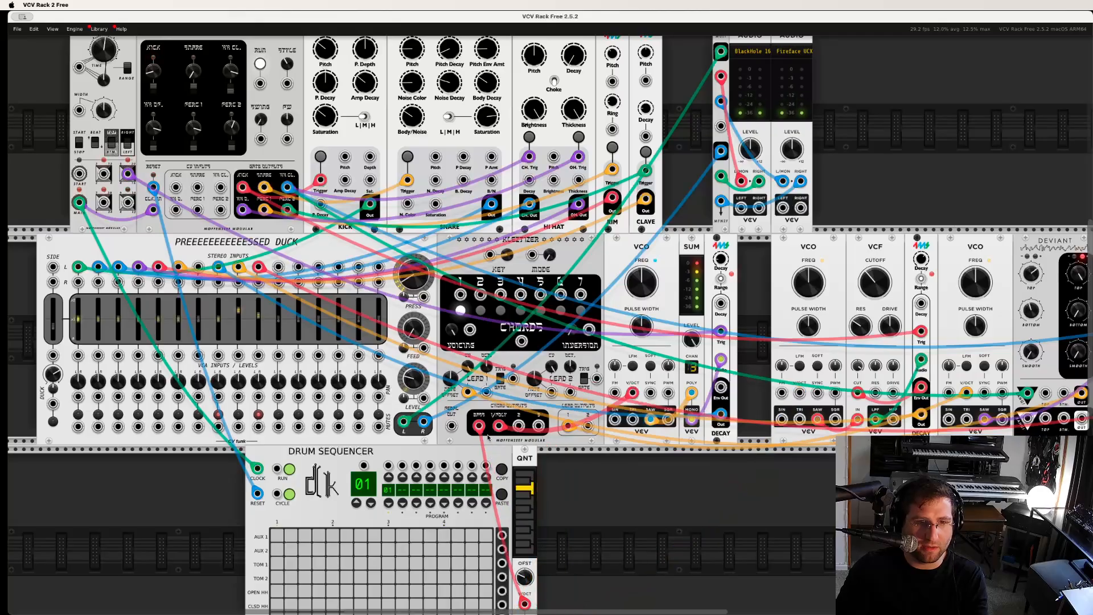
{"action": "key", "text": "Delete"}
{"action": "left_click_drag", "start_coordinate": [799, 393], "coordinate": [479, 425]}
- Audition the new bass patching by switching the chord module among chords 2, 7 and 1, ending on chord 1
{"action": "scroll", "coordinate": [670, 505], "scroll_direction": "left", "scroll_amount": 1}
{"action": "scroll", "coordinate": [670, 505], "scroll_direction": "up", "scroll_amount": 2}
{"action": "scroll", "coordinate": [670, 505], "scroll_direction": "left", "scroll_amount": 1}
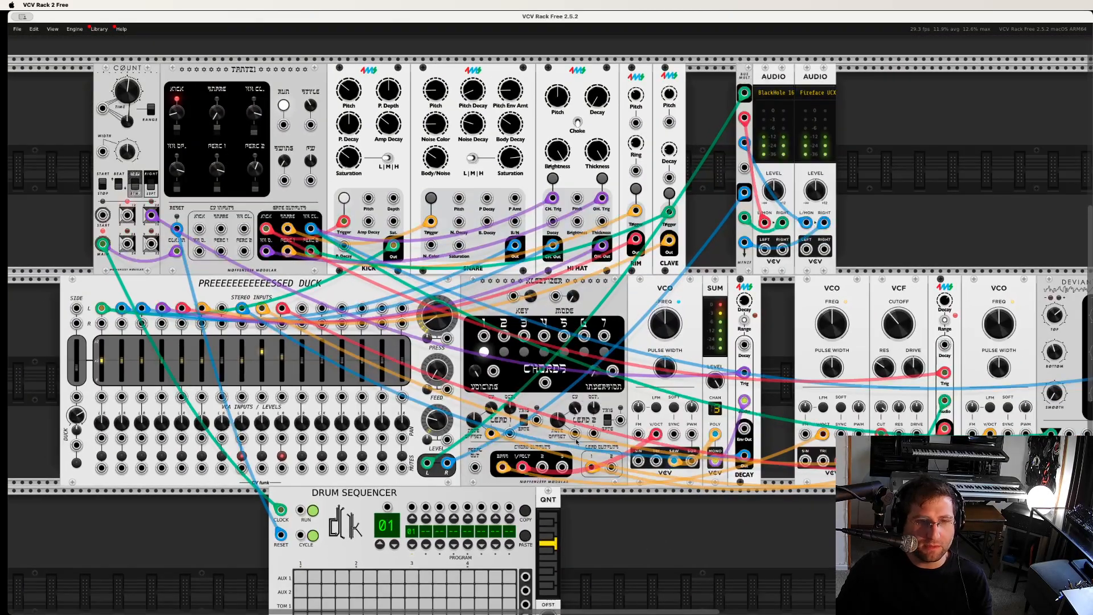
{"action": "left_click", "coordinate": [481, 312]}
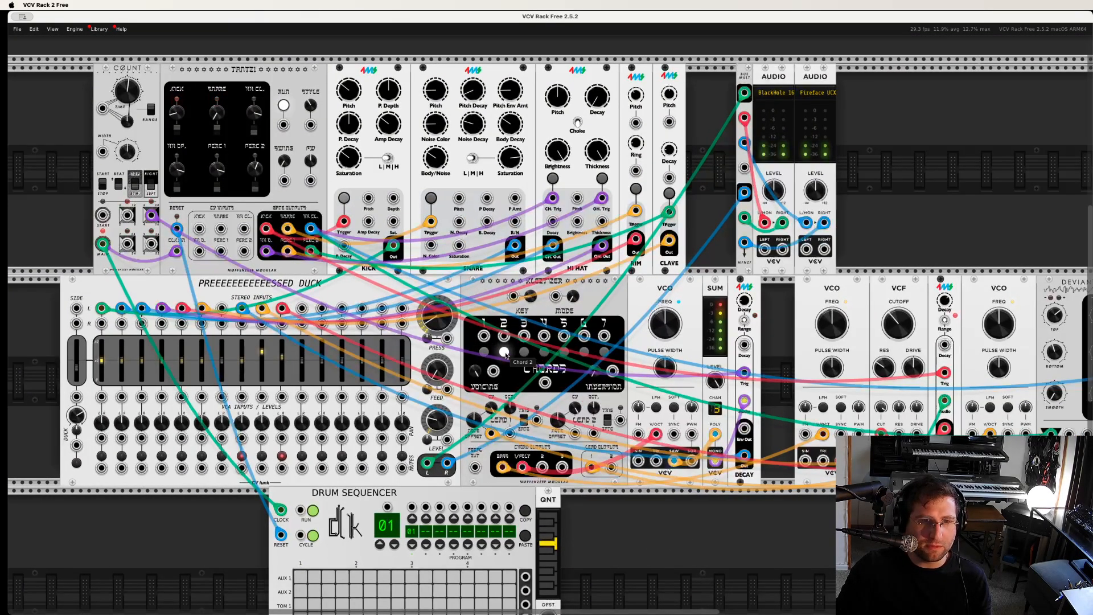
{"action": "left_click", "coordinate": [604, 353]}
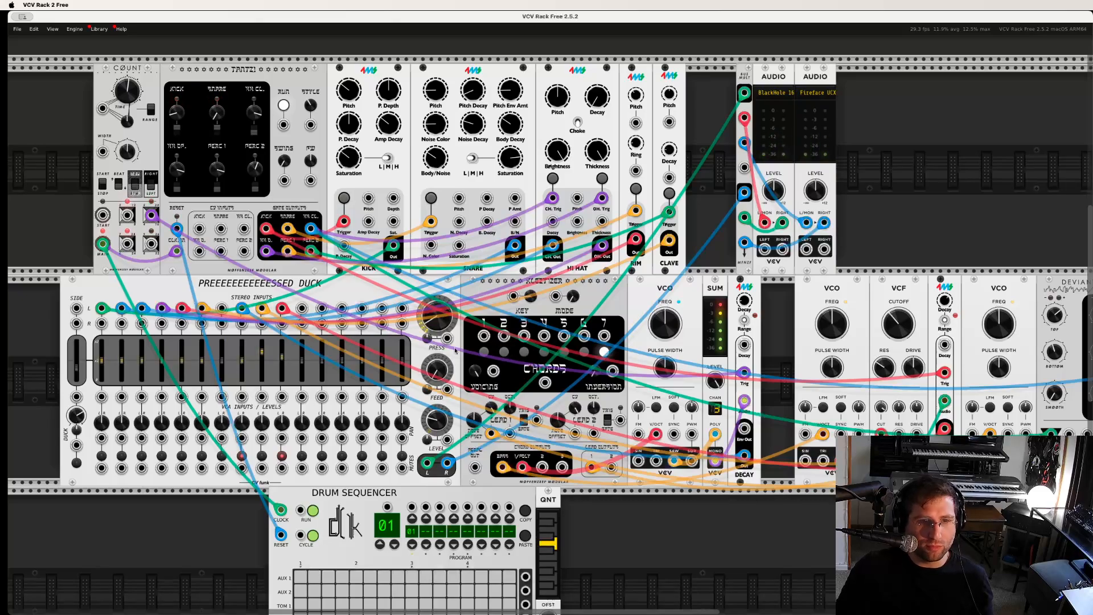
{"action": "left_click", "coordinate": [485, 352]}
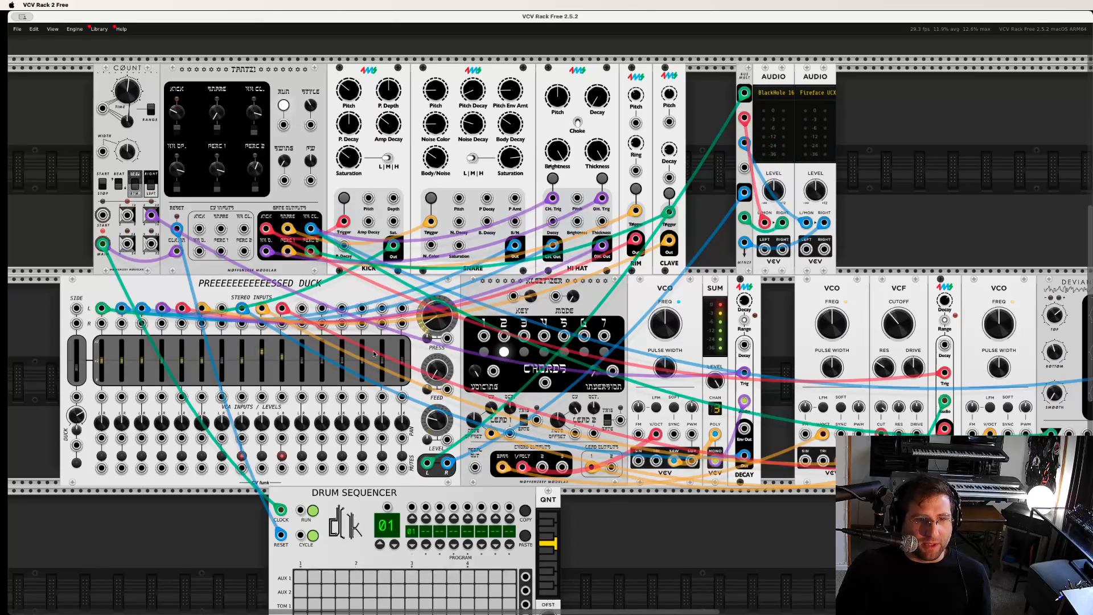
{"action": "left_click", "coordinate": [484, 352]}
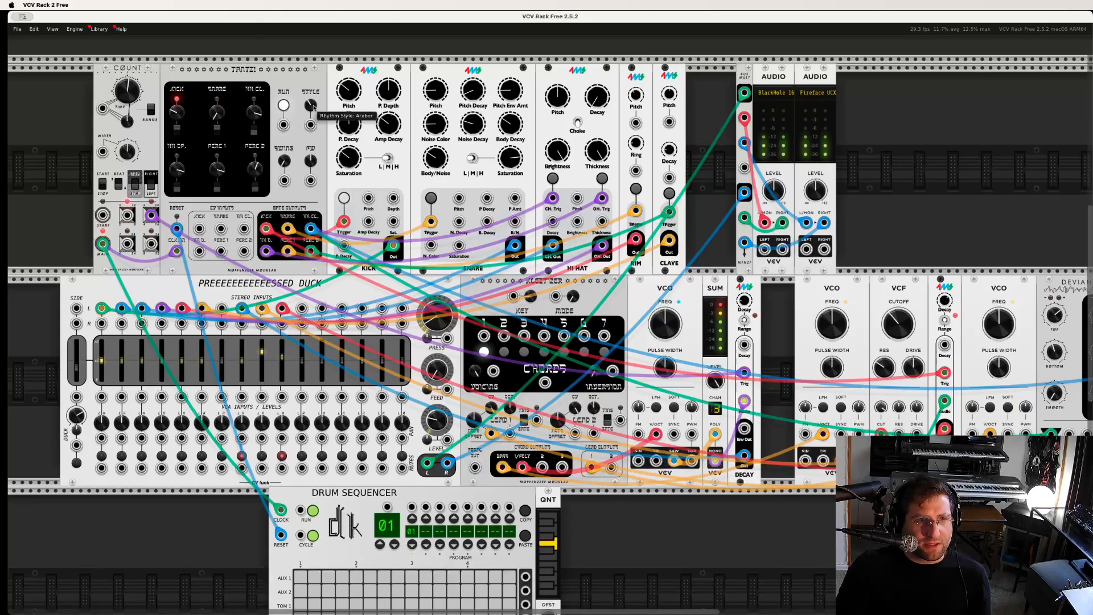
- Audition the Araber and Hora/Zhok rhythm styles on Tantz! and stop its playback
{"action": "left_click_drag", "start_coordinate": [311, 105], "coordinate": [300, 51]}
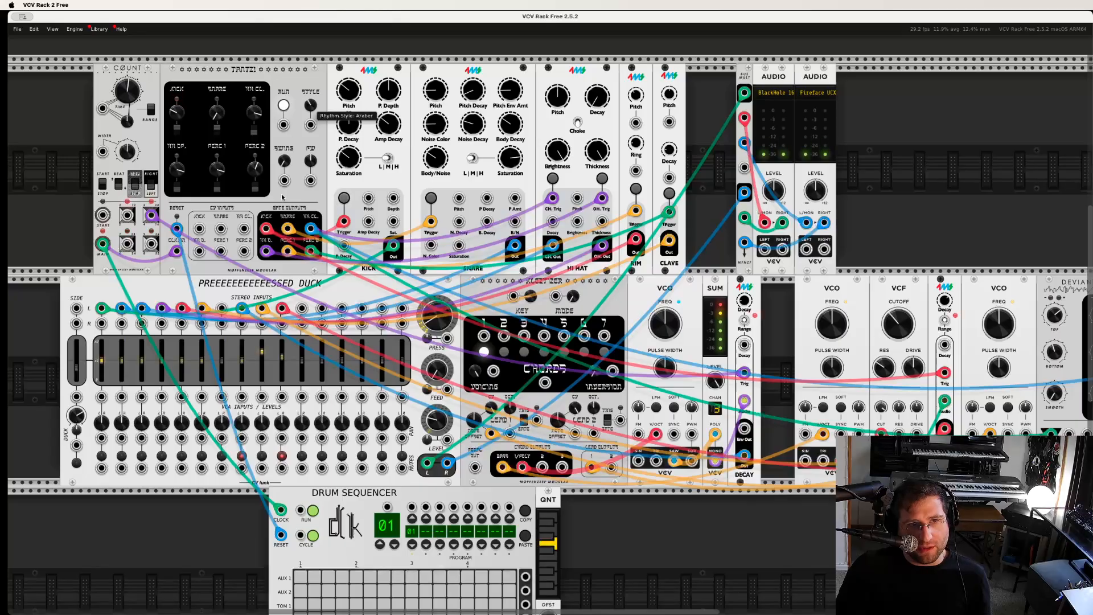
{"action": "left_click_drag", "start_coordinate": [282, 197], "coordinate": [313, 2]}
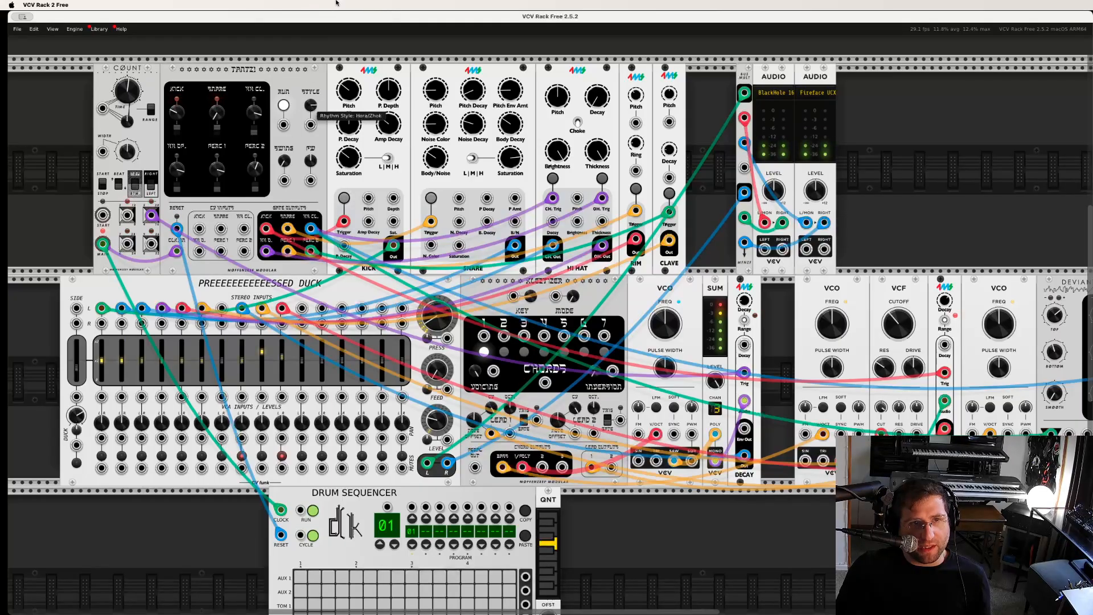
{"action": "left_click_drag", "start_coordinate": [323, 43], "coordinate": [323, 46]}
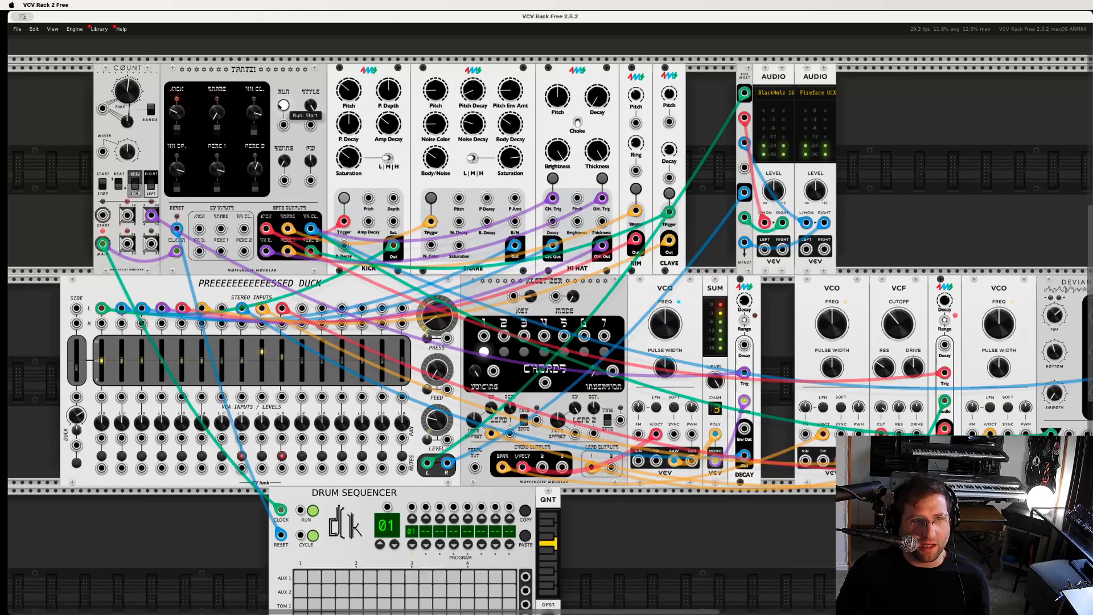
- Restart Tantz! playback with mixer channel 9 muted, and bring channel 9 back in by unmuting it
{"action": "left_click", "coordinate": [261, 457]}
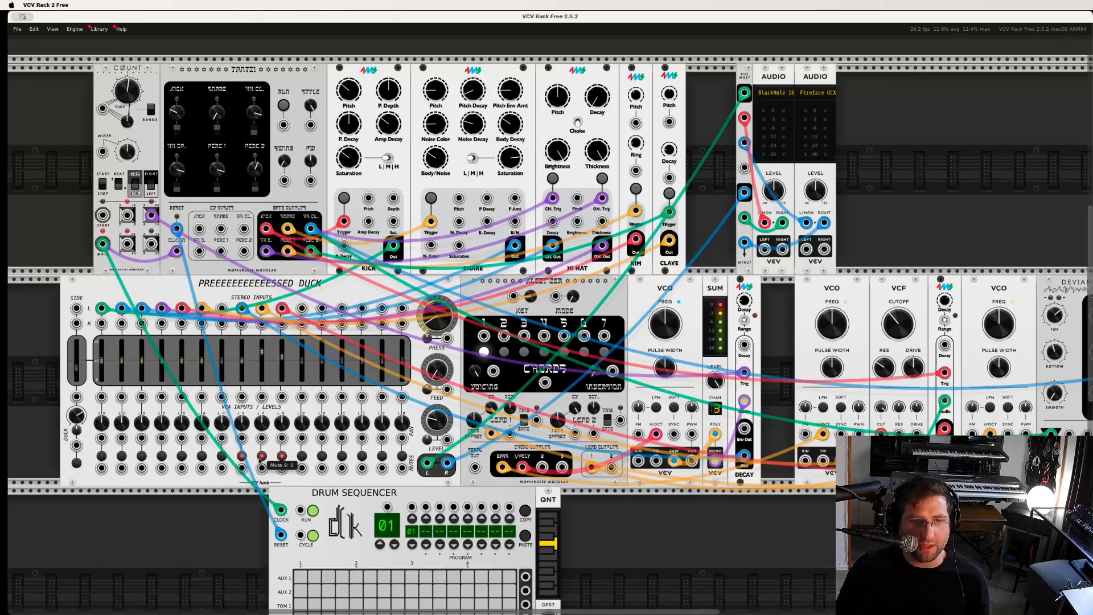
{"action": "left_click", "coordinate": [283, 105]}
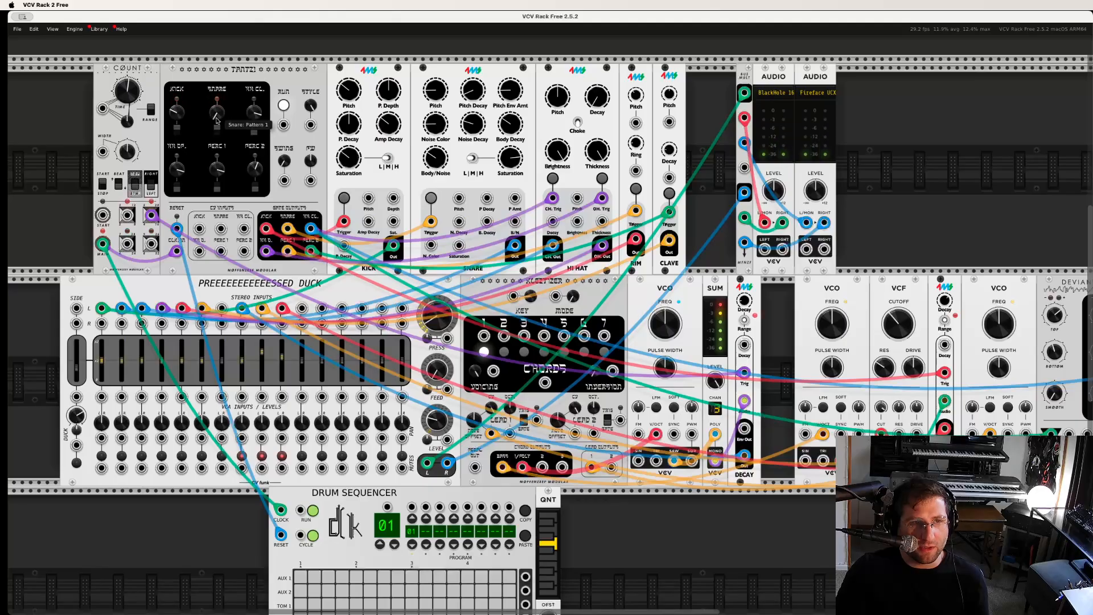
{"action": "left_click_drag", "start_coordinate": [118, 89], "coordinate": [121, 107]}
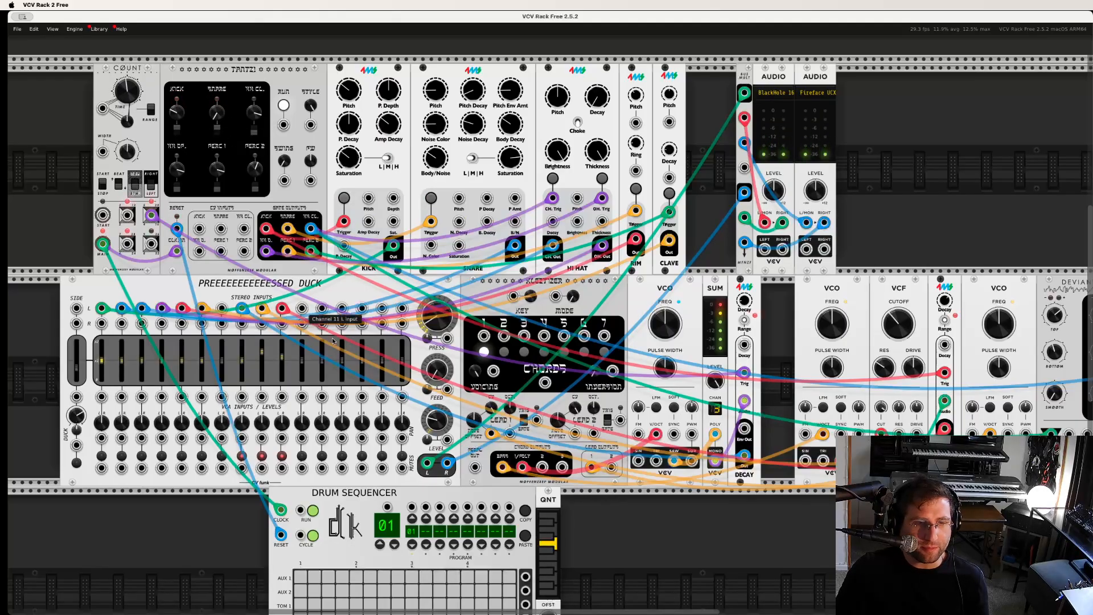
{"action": "left_click", "coordinate": [262, 456]}
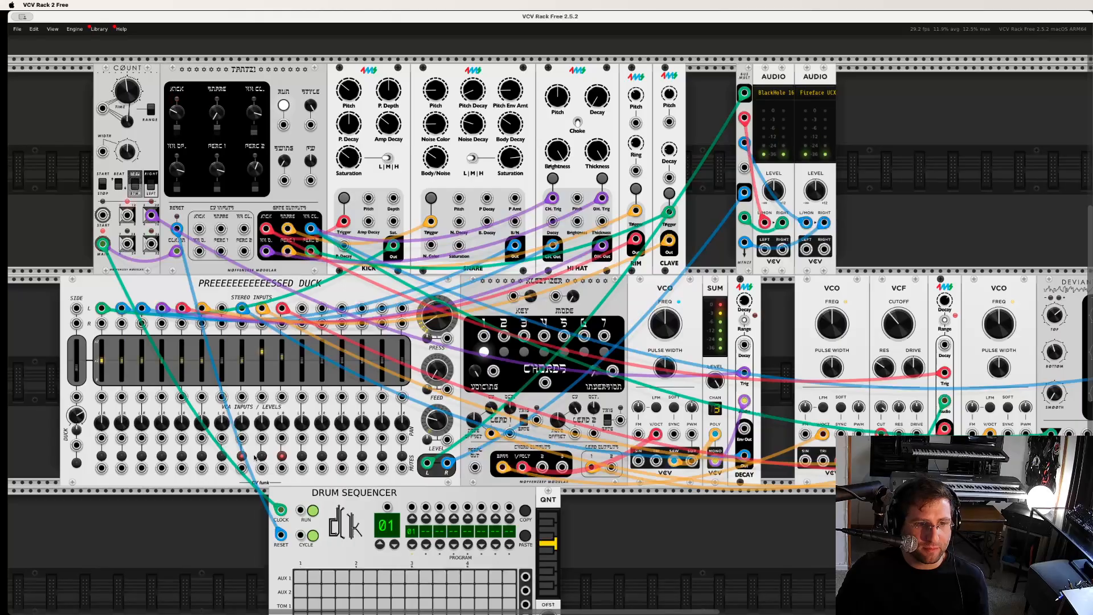
- Audition Tantz! with mixer channel 8 unmuted and a changed closed hi-hat pattern, and stop its playback
{"action": "left_click", "coordinate": [241, 456]}
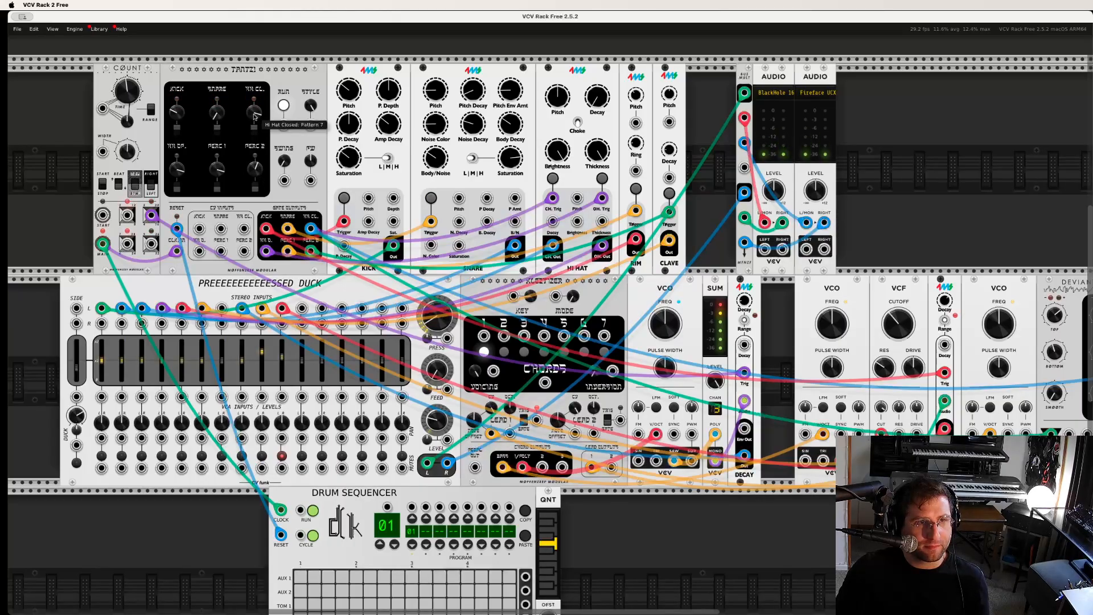
{"action": "left_click_drag", "start_coordinate": [254, 116], "coordinate": [269, 34]}
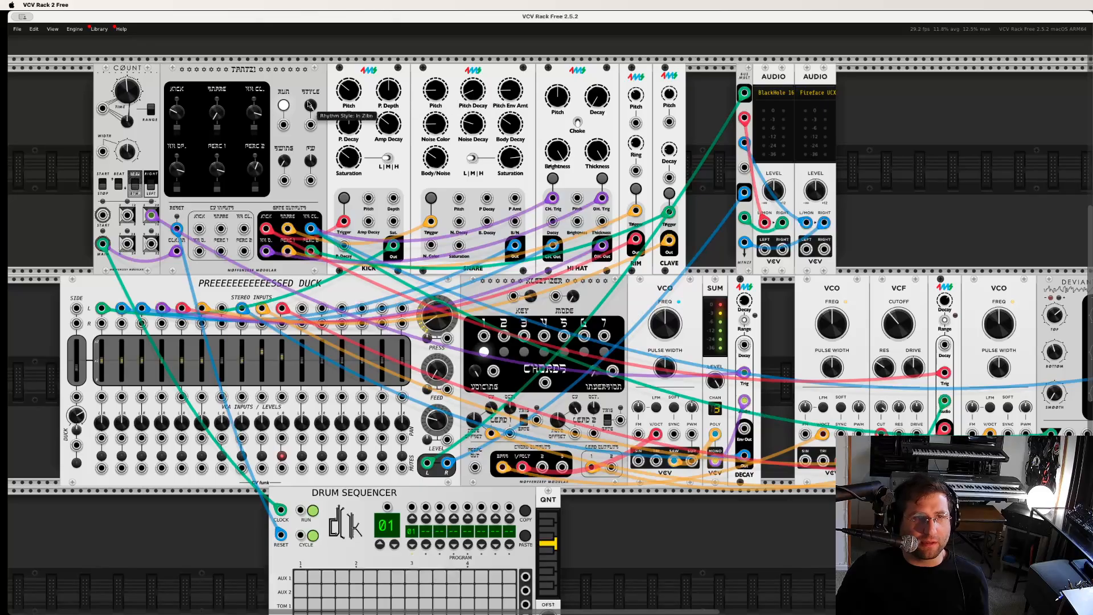
{"action": "left_click", "coordinate": [282, 104]}
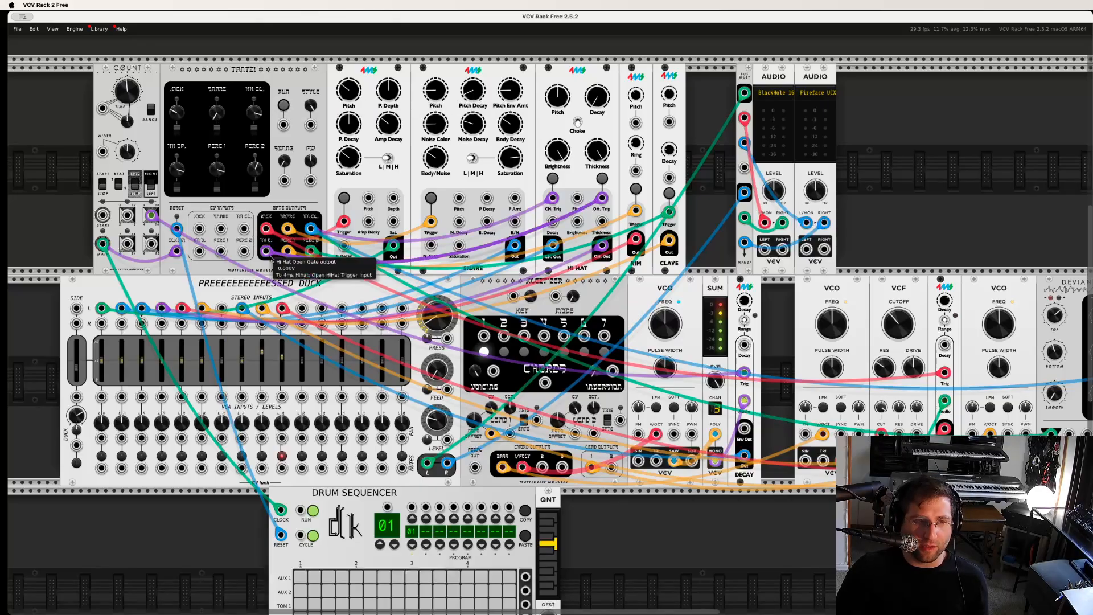
- Examine the gate outputs, CV inputs and reset connection of Tantz! together with its cabling to the drum modules
{"action": "scroll", "coordinate": [269, 241], "scroll_direction": "up", "scroll_amount": 3}
{"action": "scroll", "coordinate": [269, 242], "scroll_direction": "down", "scroll_amount": 3}
{"action": "scroll", "coordinate": [267, 248], "scroll_direction": "up", "scroll_amount": 1}
{"action": "scroll", "coordinate": [265, 253], "scroll_direction": "down", "scroll_amount": 3}
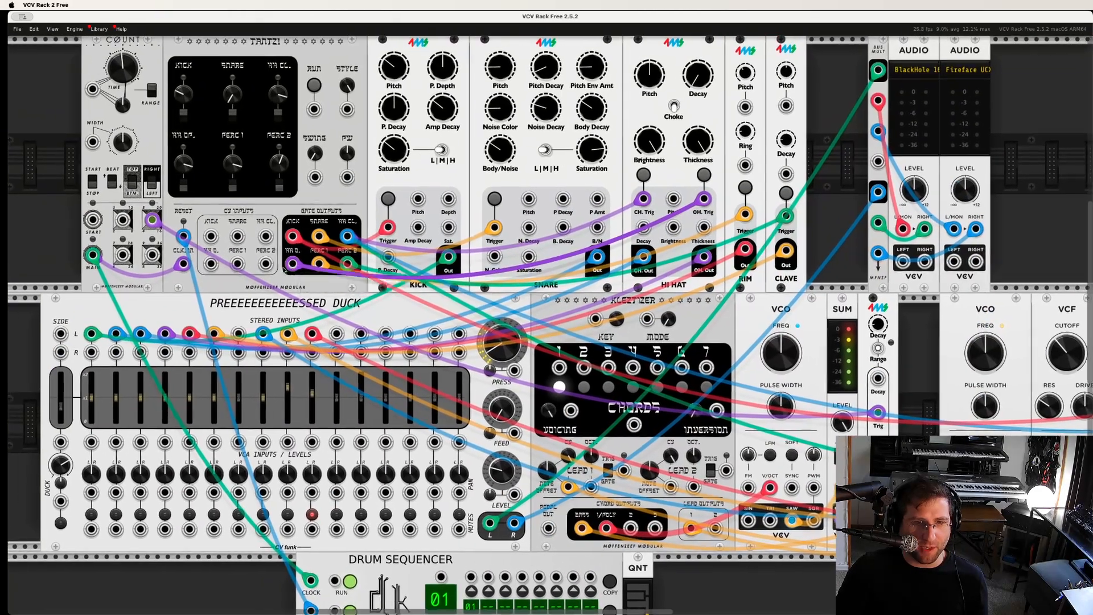
{"action": "scroll", "coordinate": [266, 288], "scroll_direction": "up", "scroll_amount": 3}
{"action": "scroll", "coordinate": [266, 287], "scroll_direction": "down", "scroll_amount": 3}
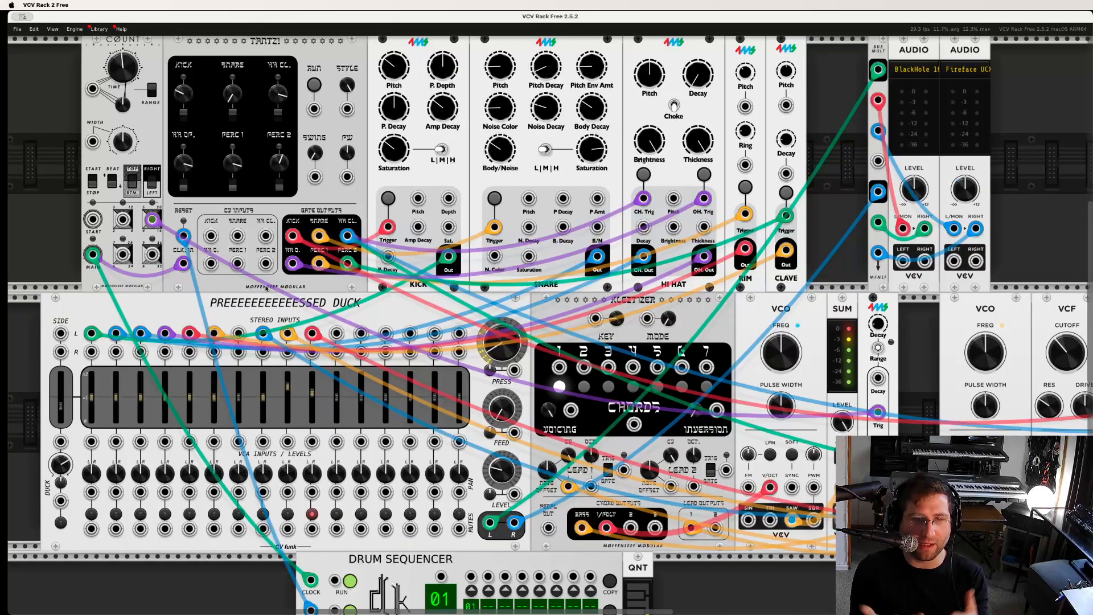
{"action": "scroll", "coordinate": [266, 287], "scroll_direction": "up", "scroll_amount": 3}
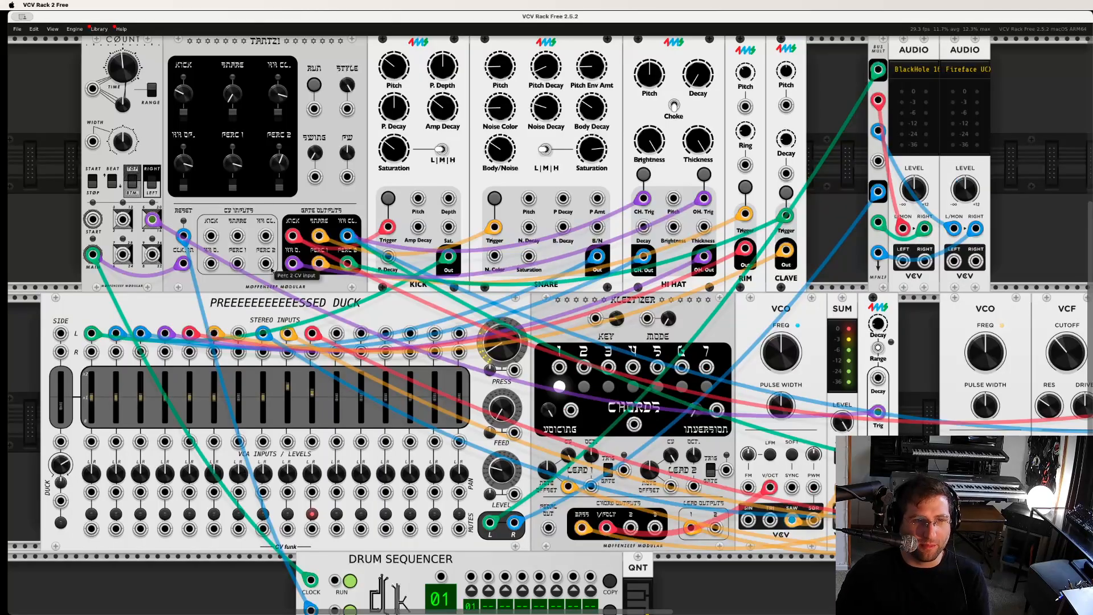
{"action": "scroll", "coordinate": [266, 289], "scroll_direction": "up", "scroll_amount": 1}
{"action": "scroll", "coordinate": [387, 369], "scroll_direction": "up", "scroll_amount": 1}
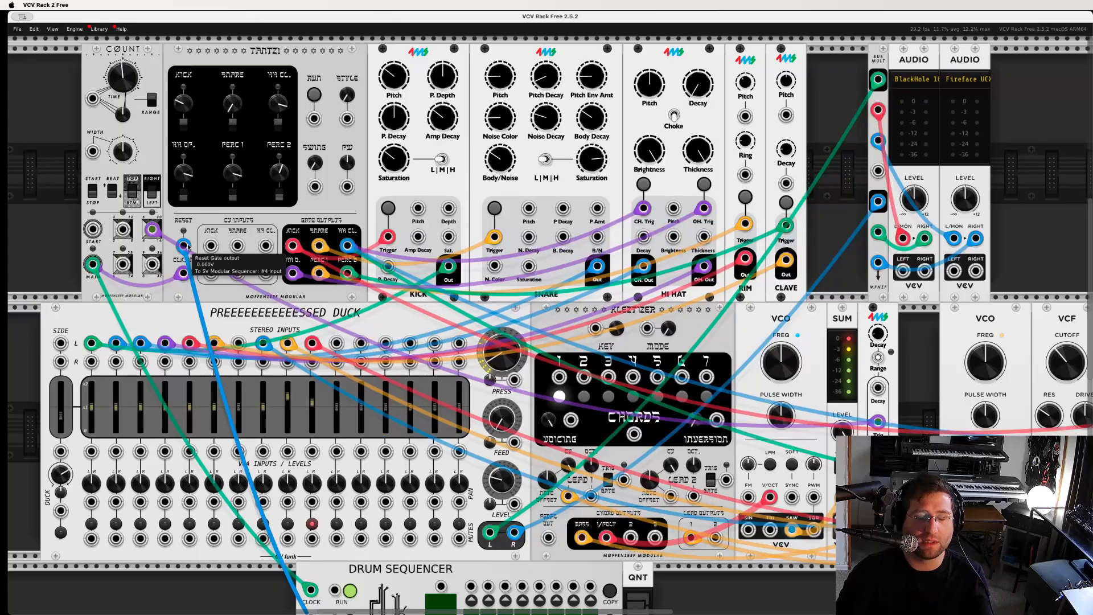
{"action": "scroll", "coordinate": [376, 370], "scroll_direction": "up", "scroll_amount": 5}
{"action": "scroll", "coordinate": [376, 370], "scroll_direction": "down", "scroll_amount": 5}
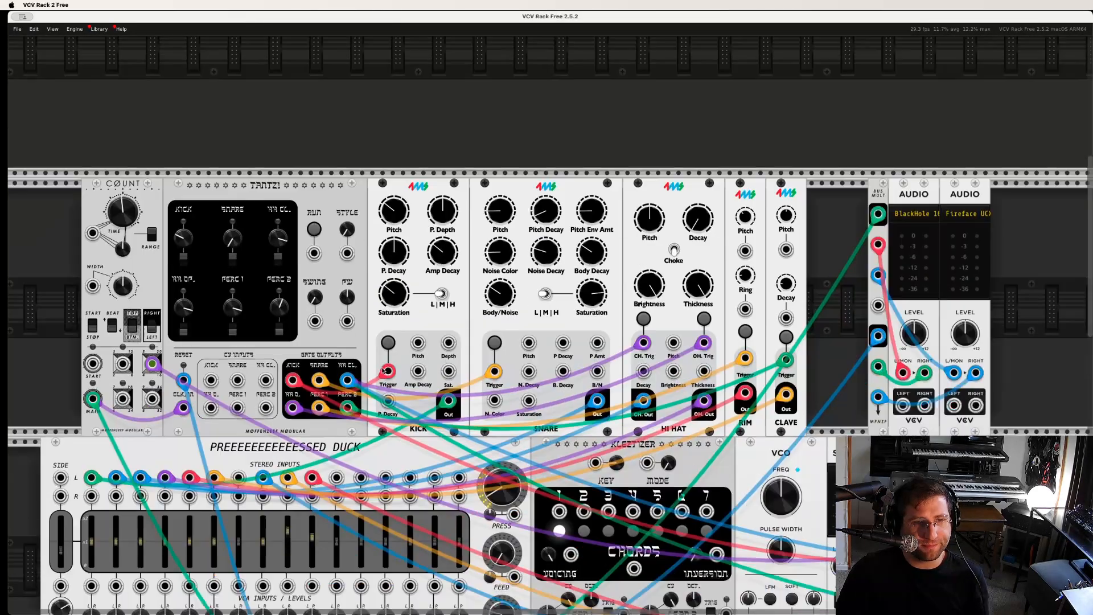